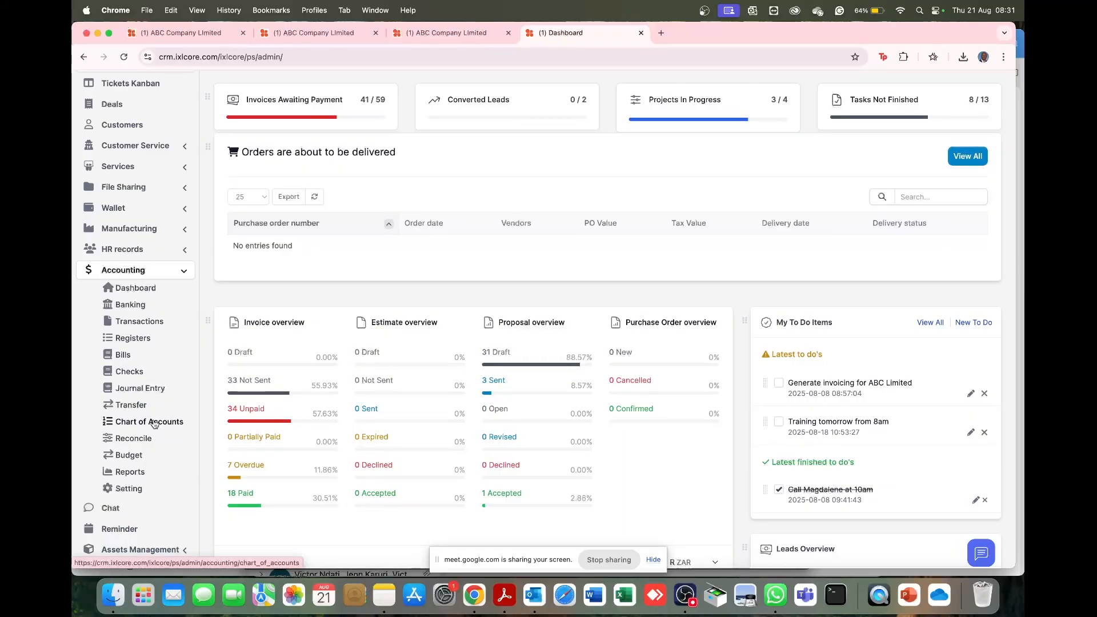
# - Open the chart of accounts, and view the accounting settings for account detail types and income statement modification
pyautogui.click(153, 424)
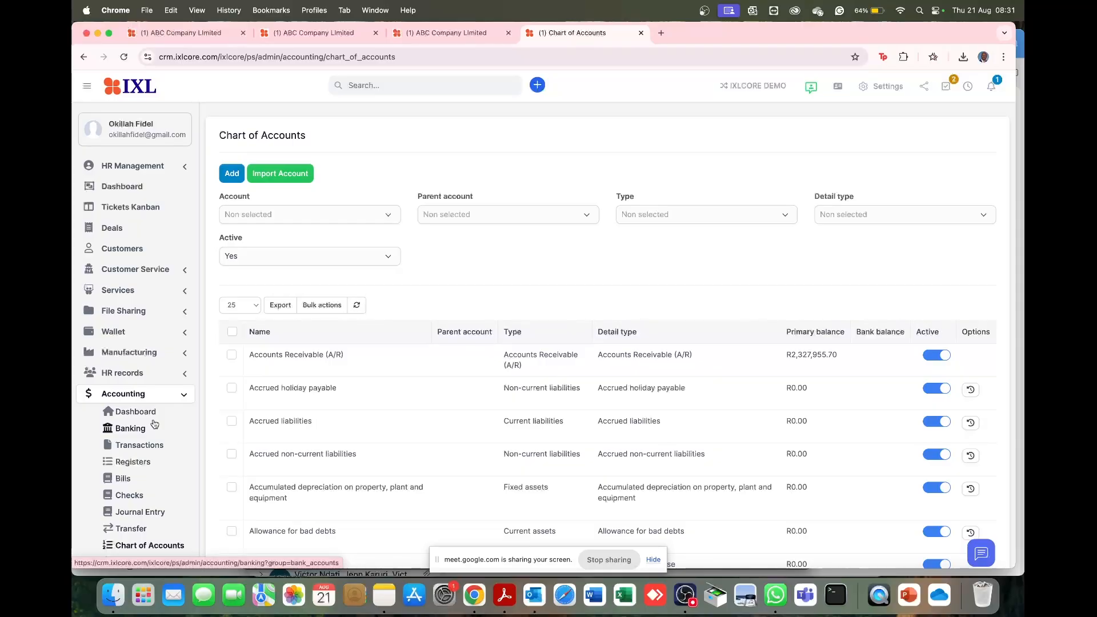
pyautogui.scroll(-3, 155, 423)
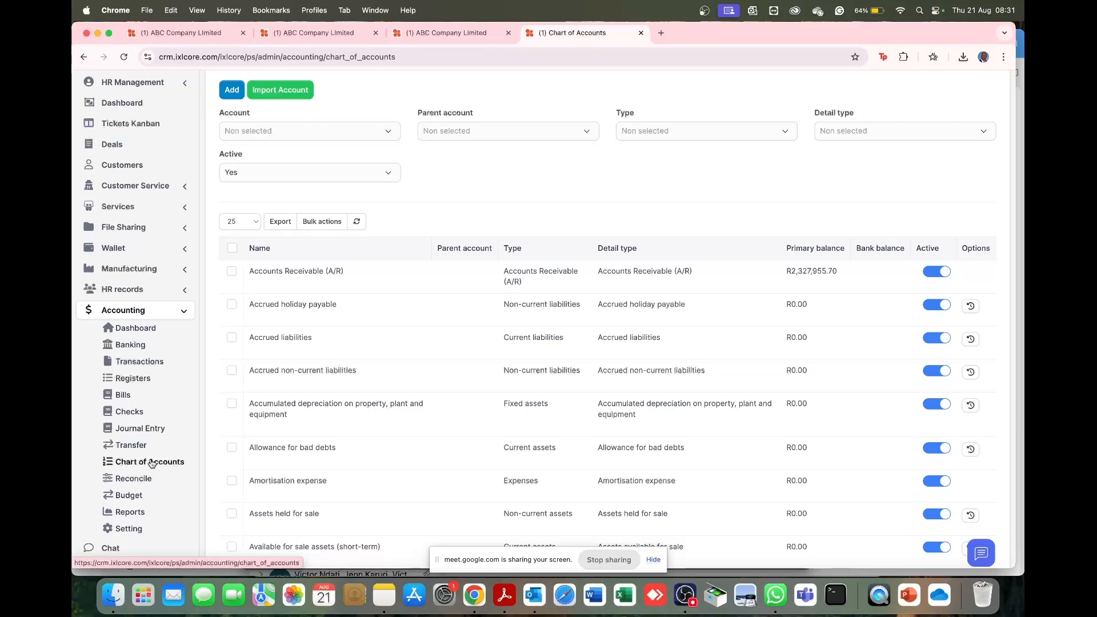
pyautogui.click(130, 530)
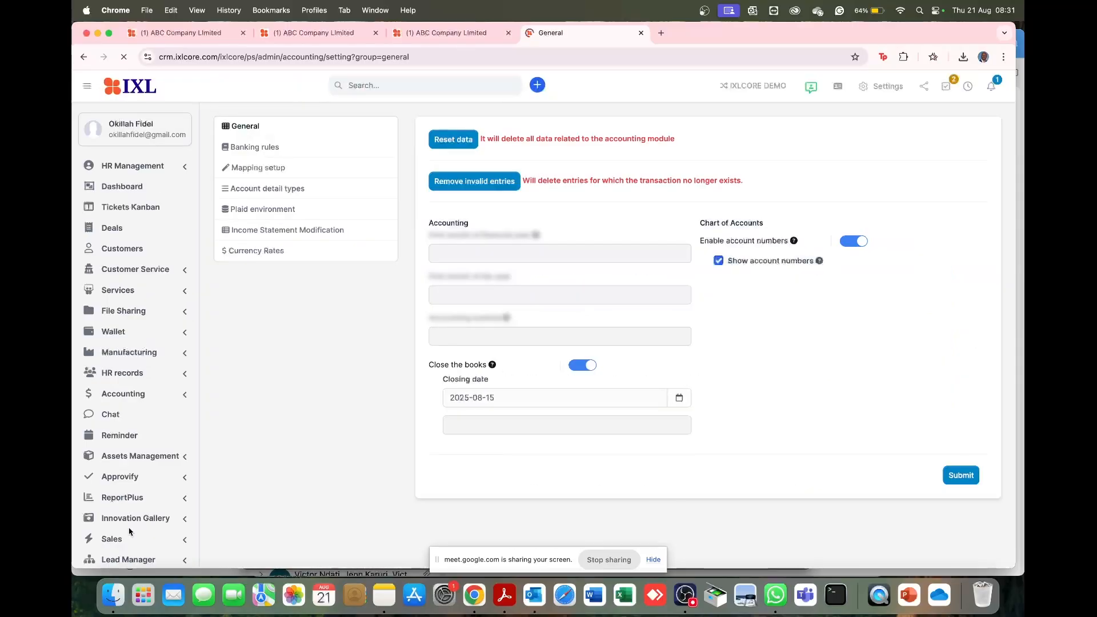
pyautogui.click(279, 192)
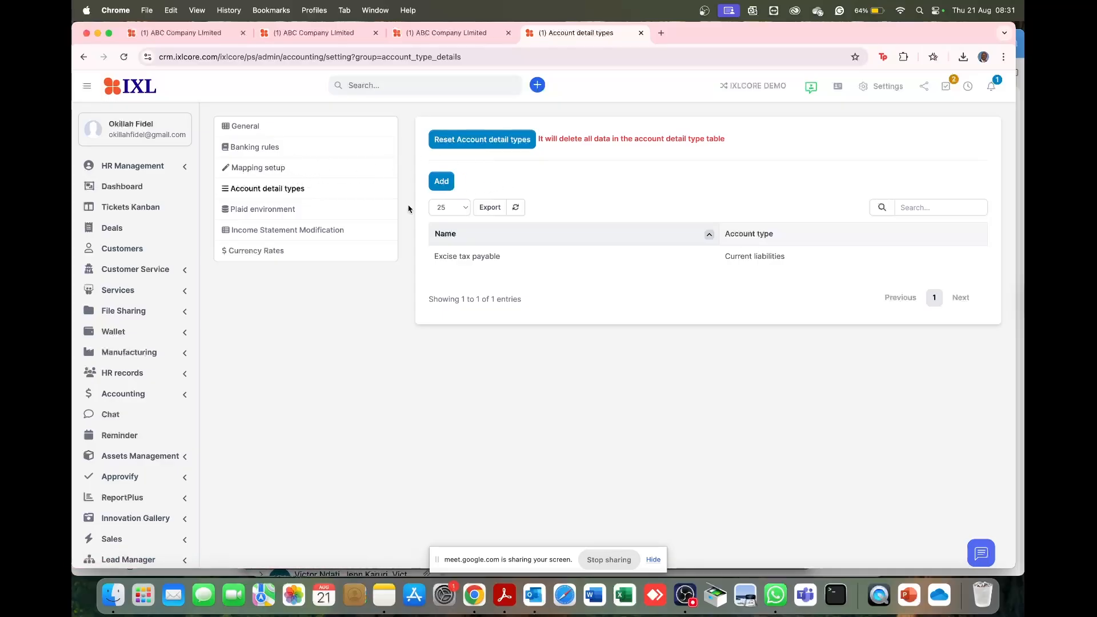
pyautogui.click(317, 233)
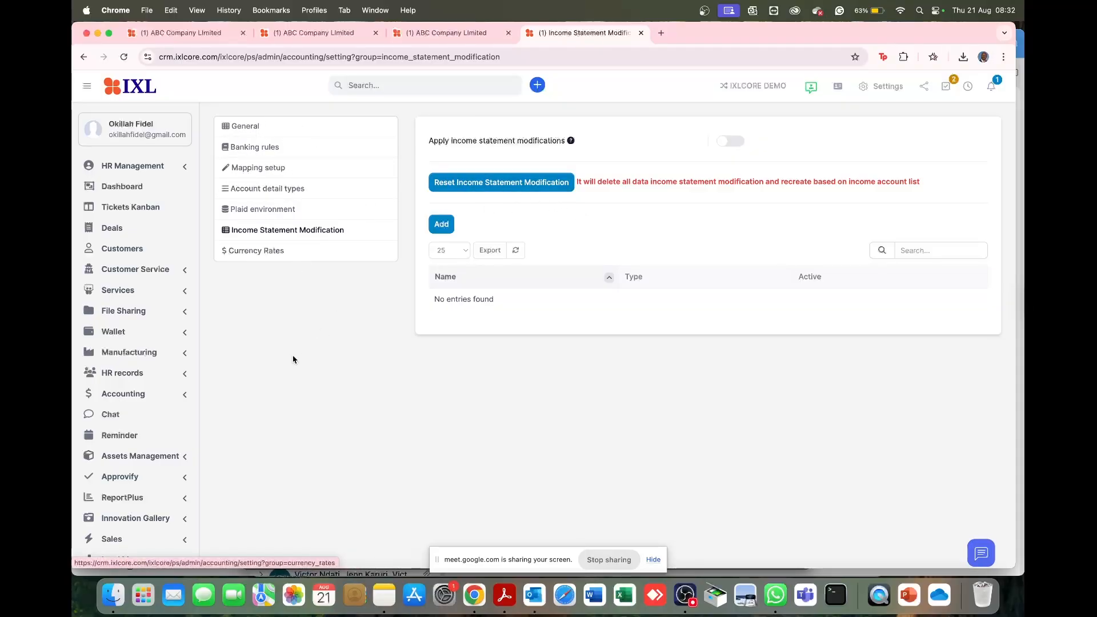
# - Return to the chart of accounts and examine the listed accounts with their types, detail types and balances
pyautogui.click(188, 399)
pyautogui.scroll(-3, 183, 399)
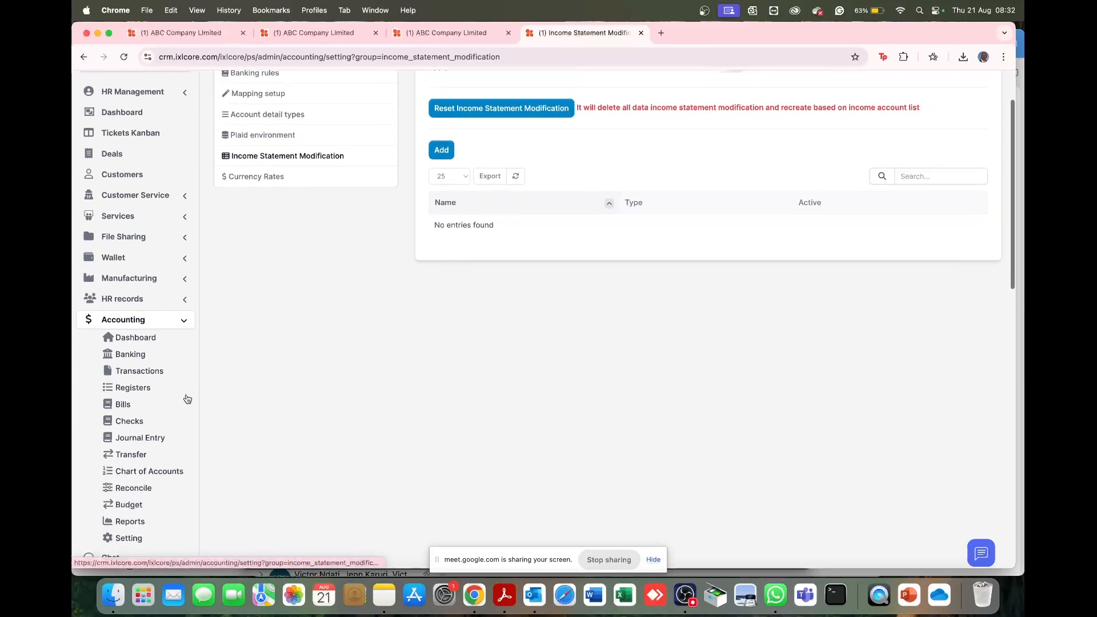
pyautogui.click(152, 388)
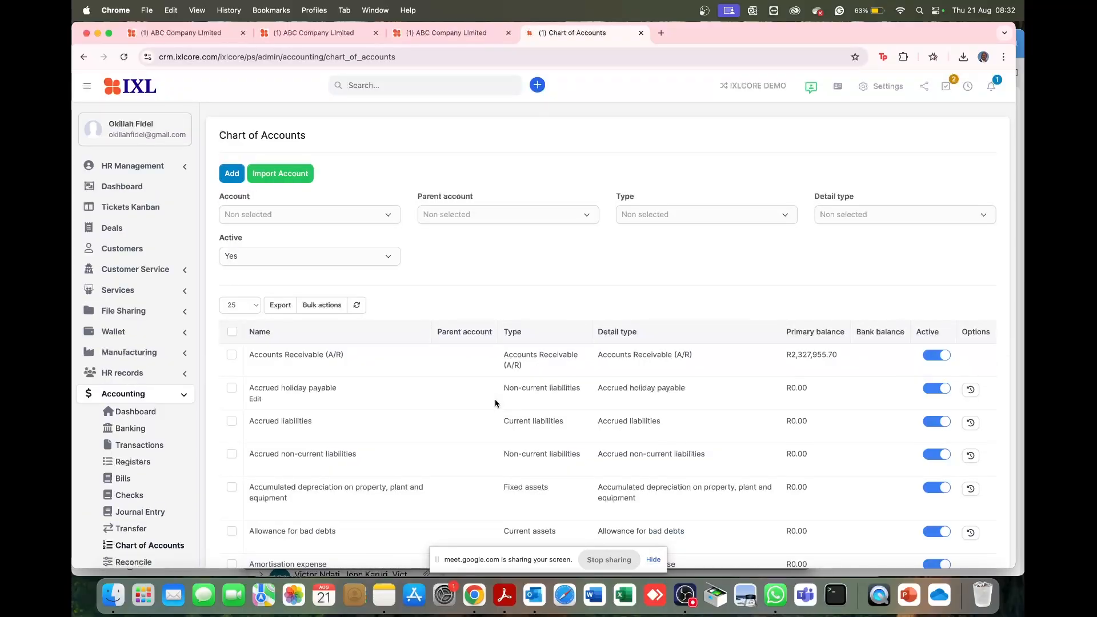
pyautogui.scroll(-5, 495, 403)
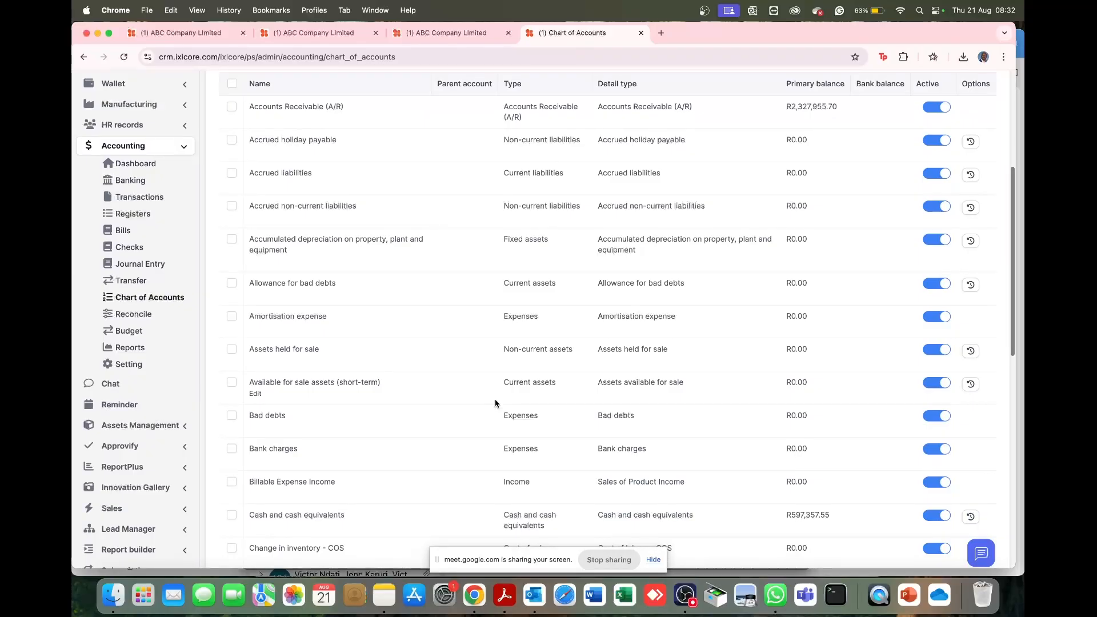
pyautogui.scroll(-3, 495, 404)
pyautogui.scroll(-2, 496, 403)
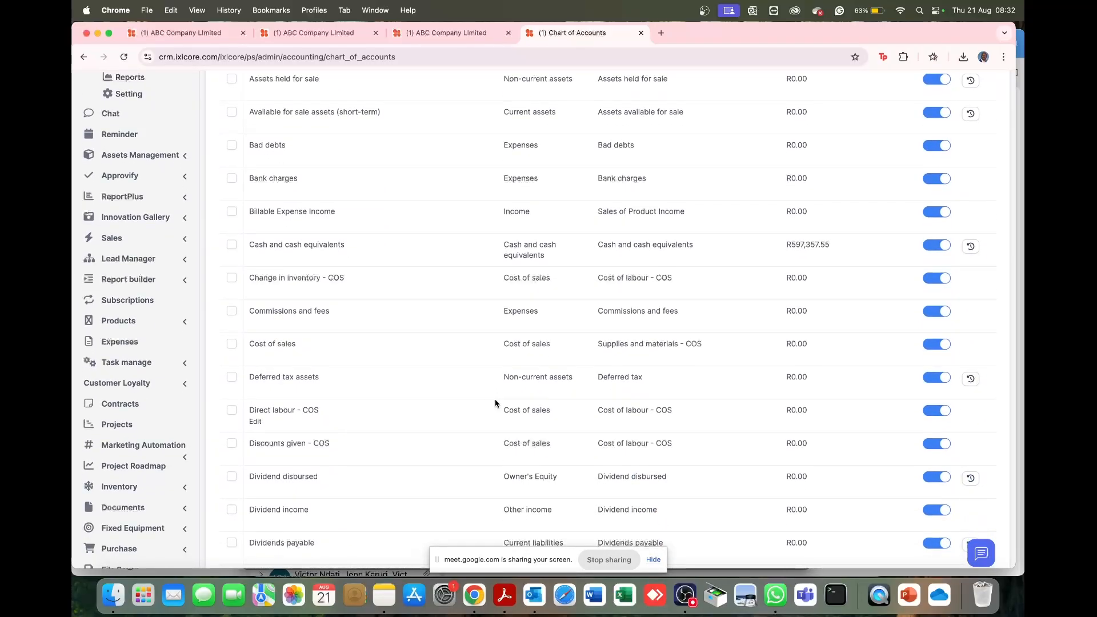
pyautogui.scroll(-5, 495, 403)
pyautogui.scroll(5, 495, 404)
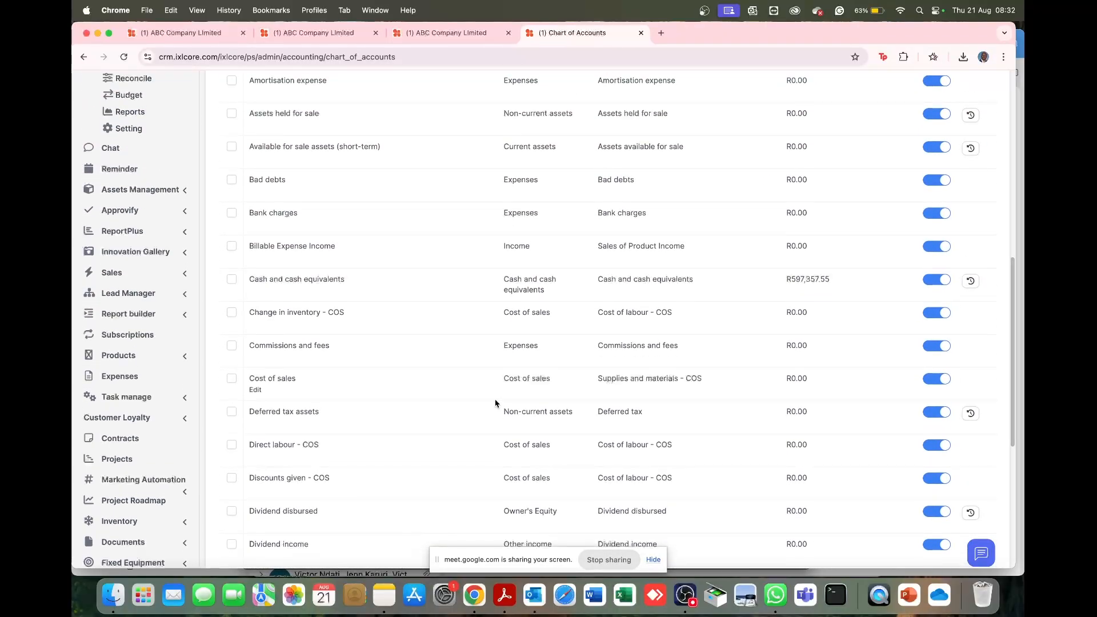
pyautogui.scroll(4, 495, 403)
pyautogui.scroll(4, 496, 403)
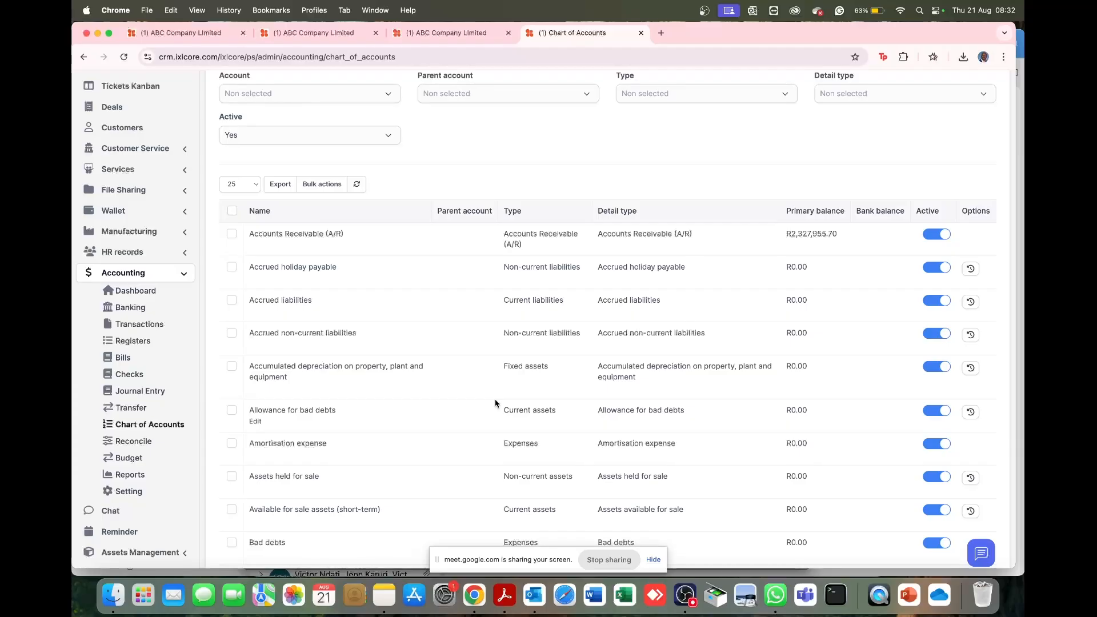
pyautogui.scroll(3, 495, 404)
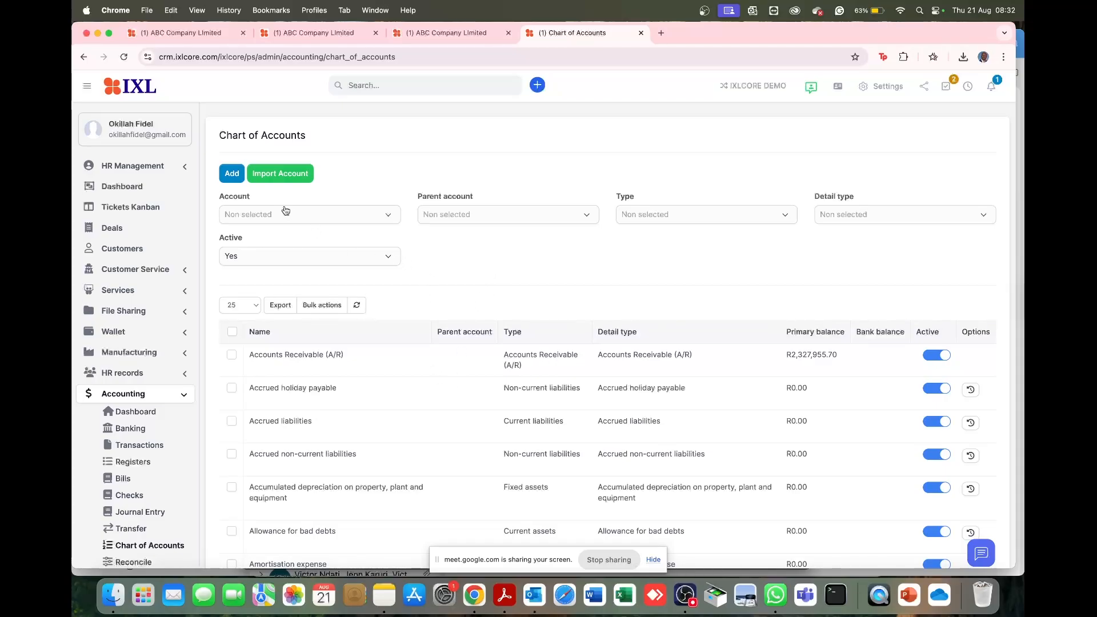
# - Start adding an account with account type Expenses and detail type "Travel expenses - general and admin expenses"
pyautogui.click(232, 179)
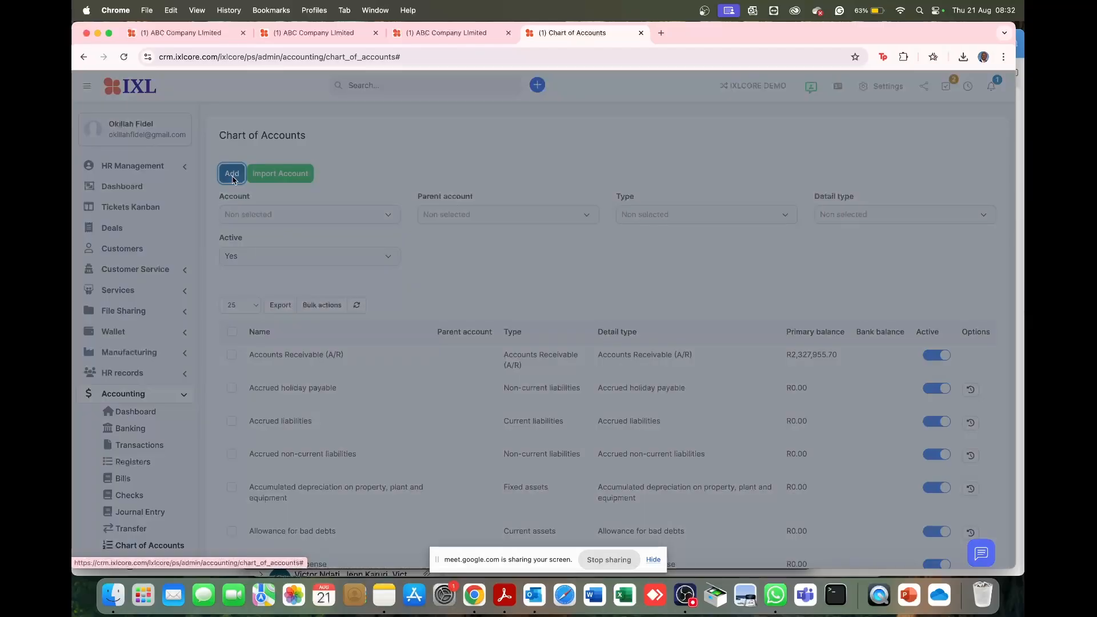
pyautogui.click(384, 168)
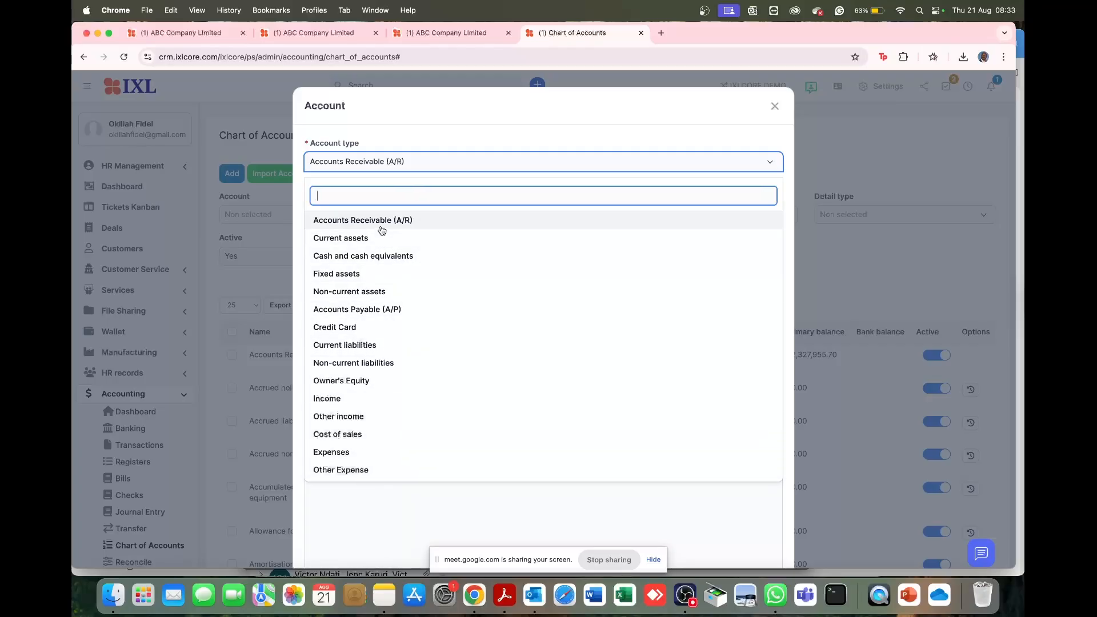
pyautogui.click(352, 455)
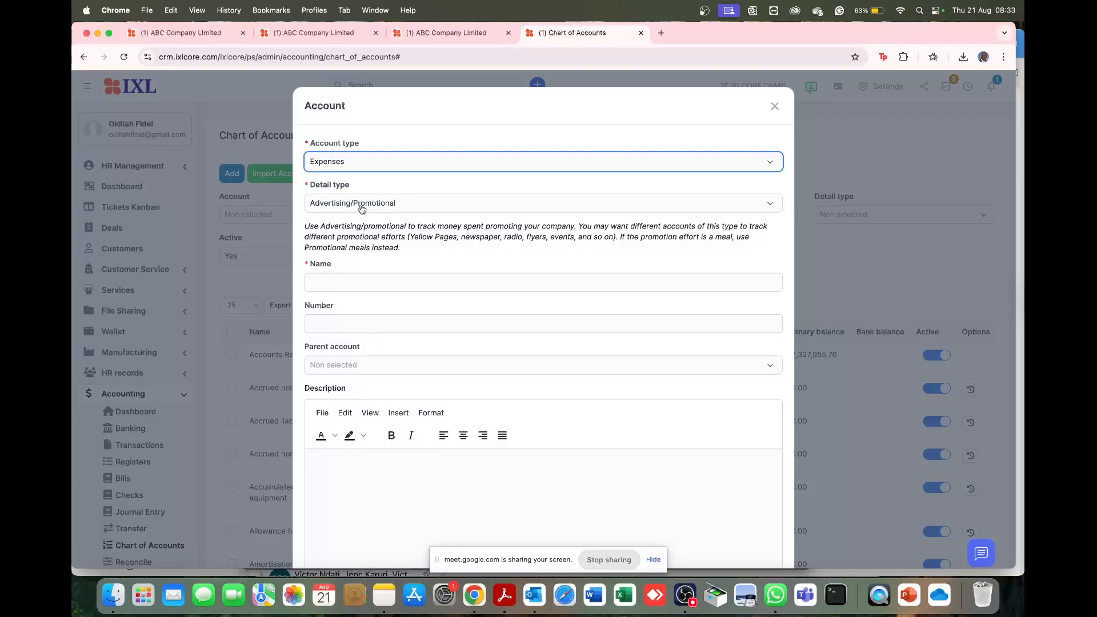
pyautogui.click(395, 206)
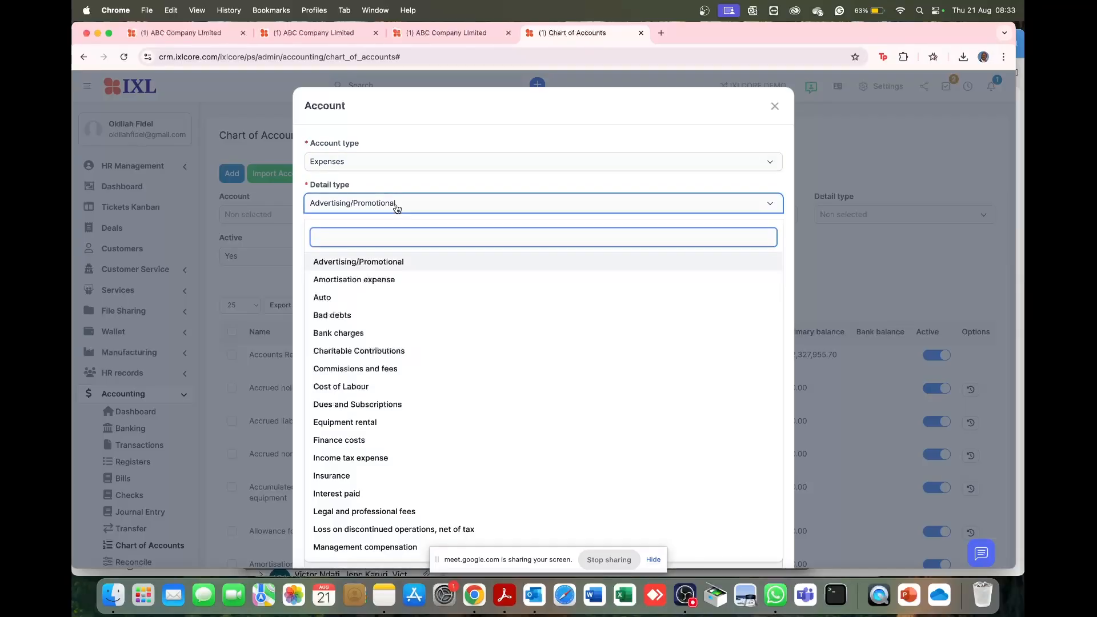
pyautogui.scroll(-2, 397, 342)
pyautogui.scroll(-3, 397, 343)
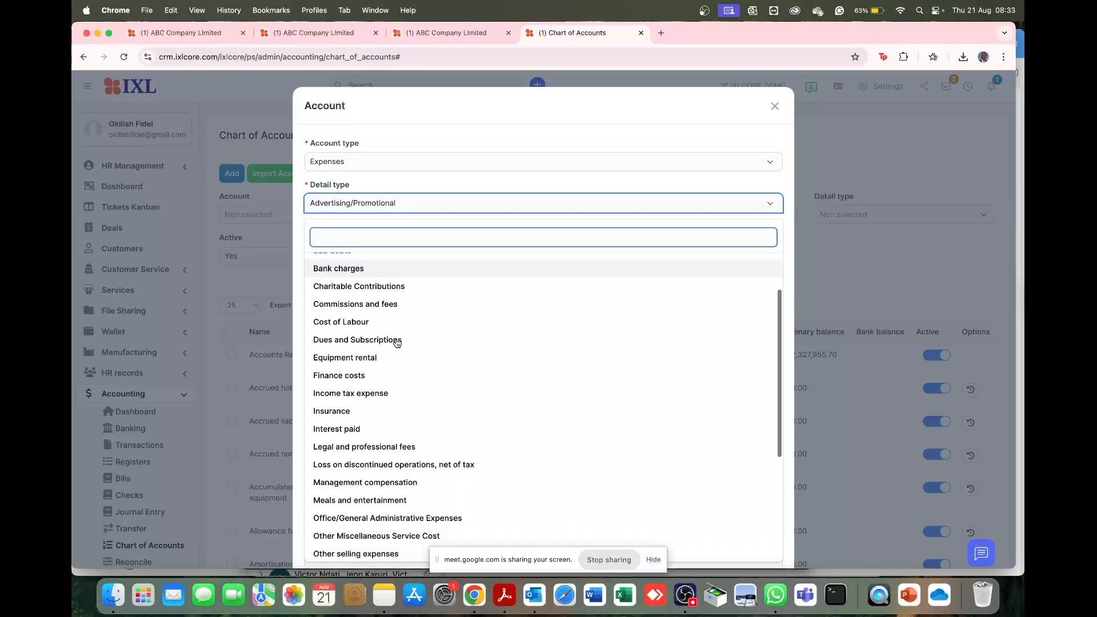
pyautogui.scroll(-4, 397, 342)
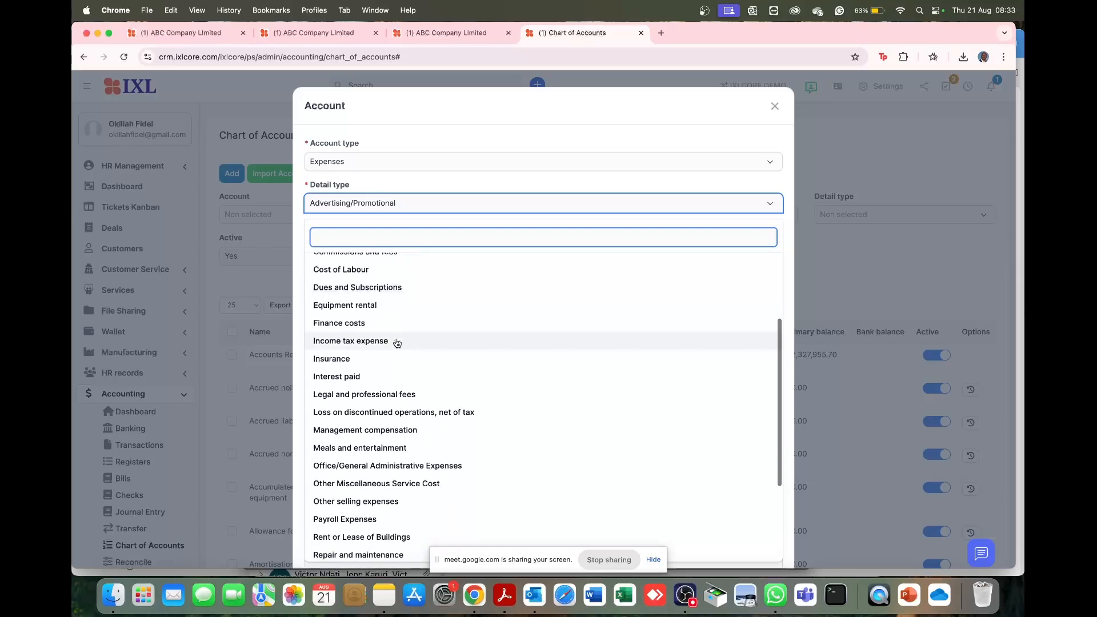
pyautogui.scroll(-3, 397, 343)
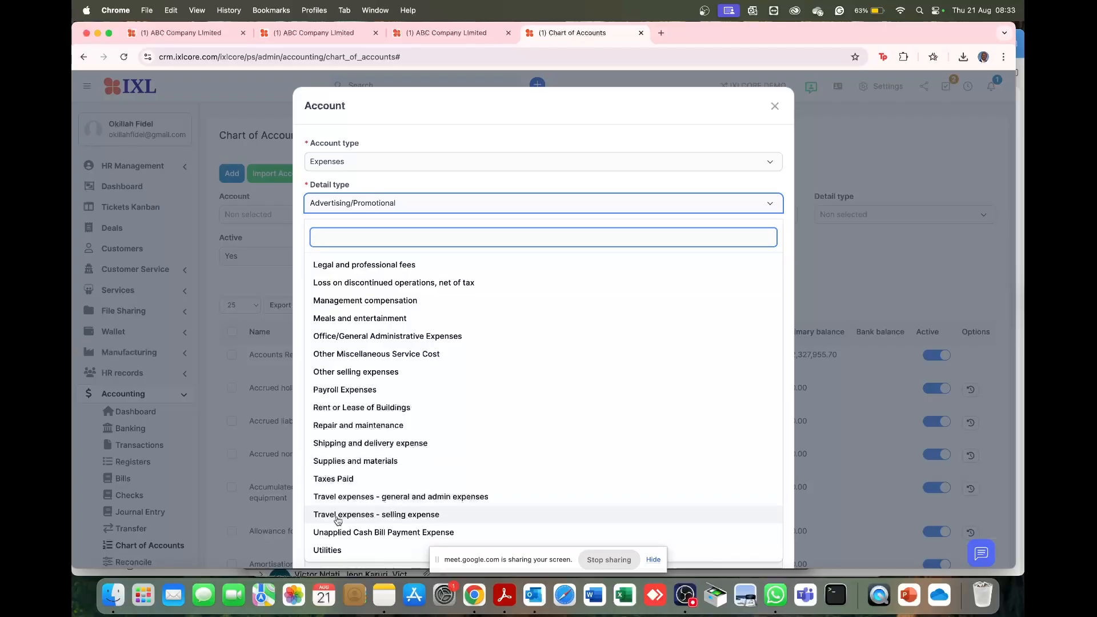
pyautogui.click(380, 496)
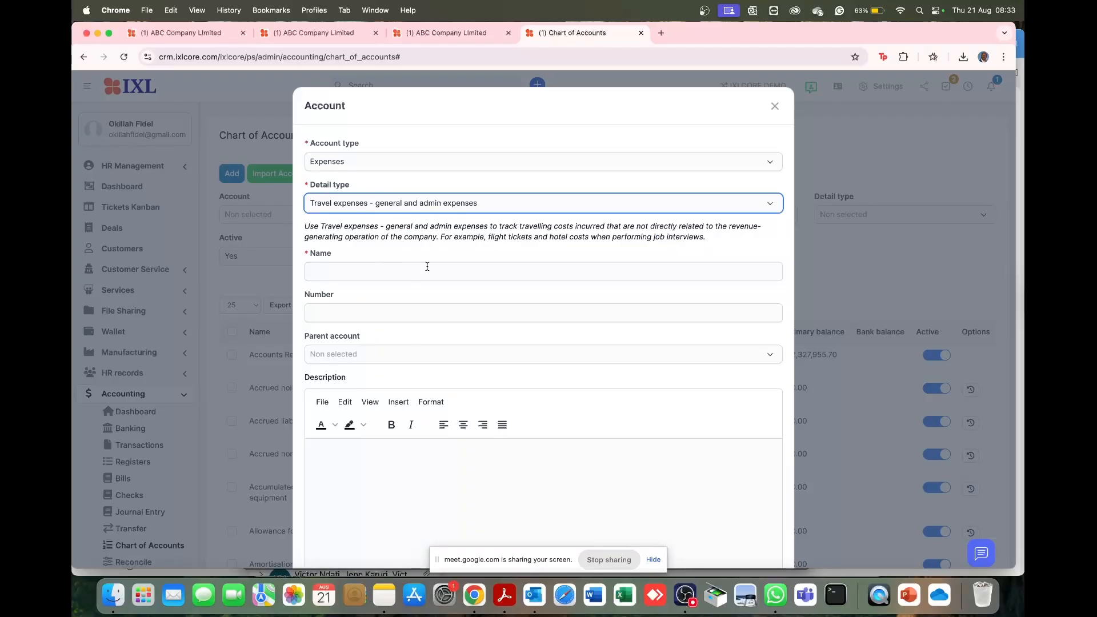
# - Name the new account Air Ticket and assign Management compensation as its parent account
pyautogui.click(366, 272)
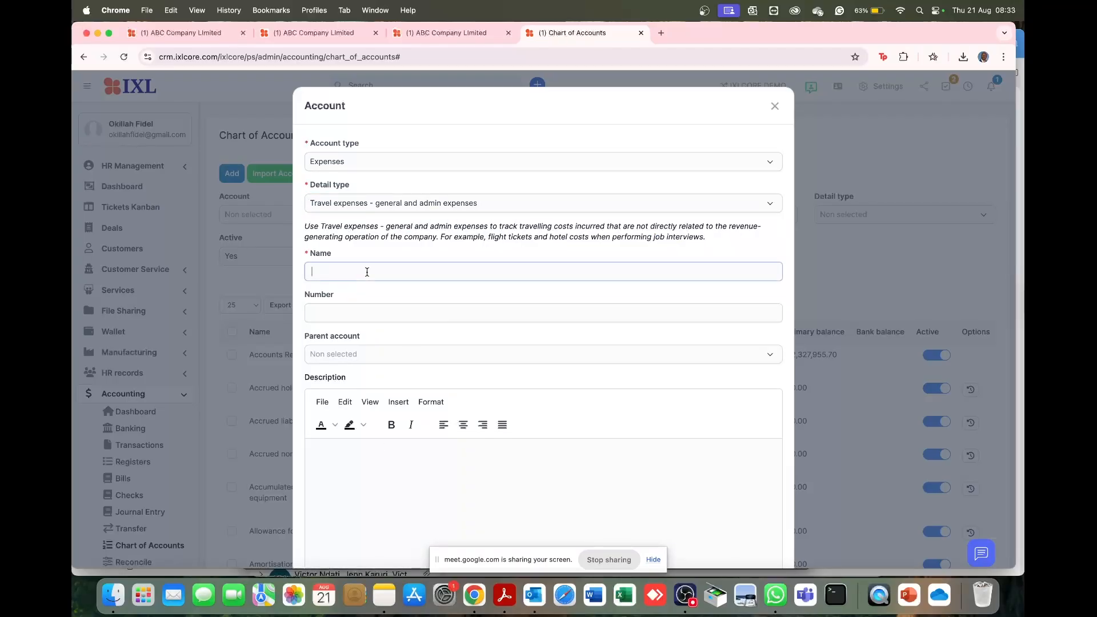
pyautogui.write('A')
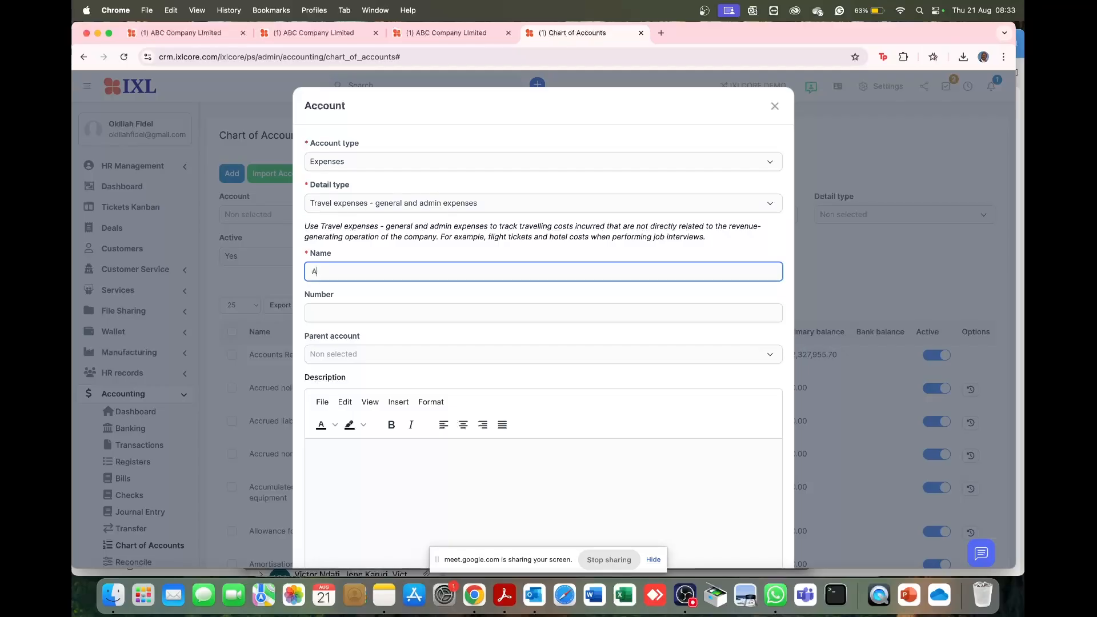
pyautogui.write('ir Ticket')
pyautogui.click(352, 314)
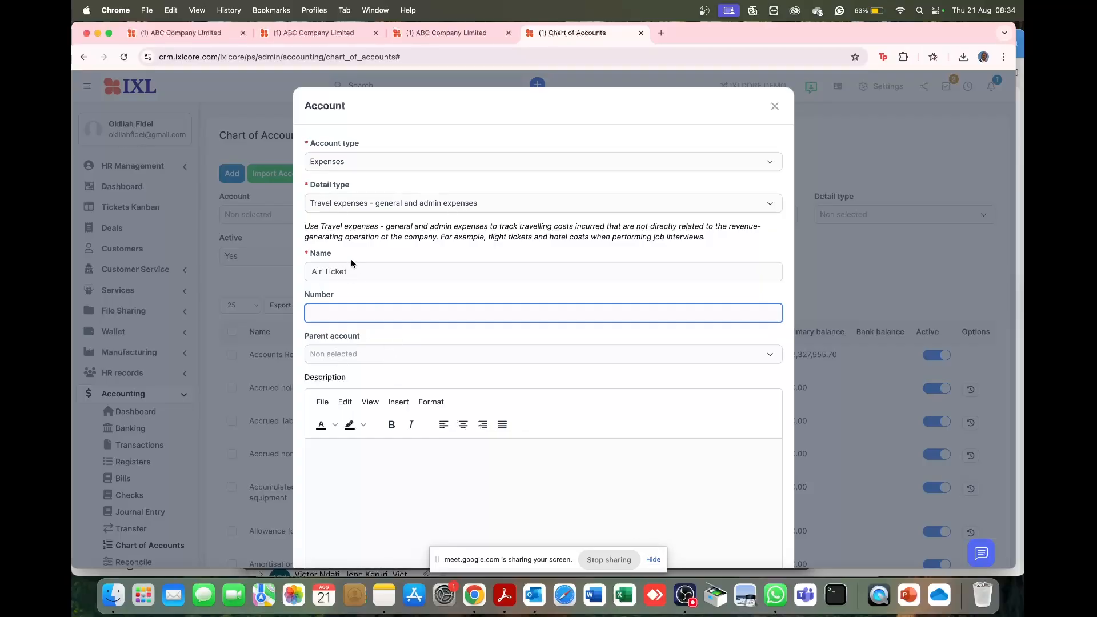
pyautogui.click(363, 354)
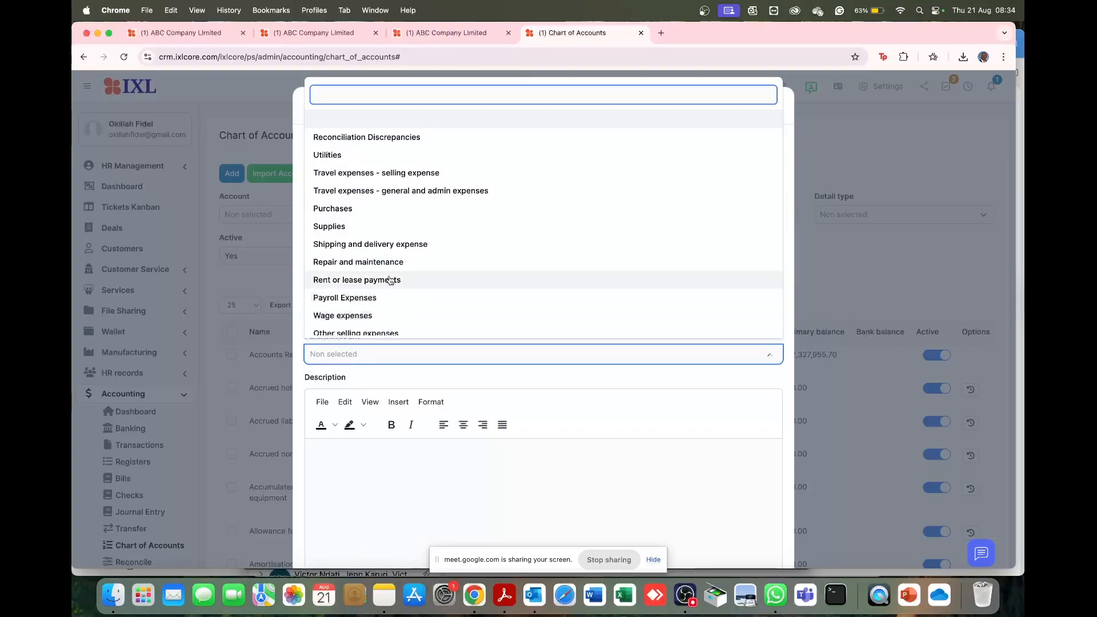
pyautogui.scroll(-2, 390, 279)
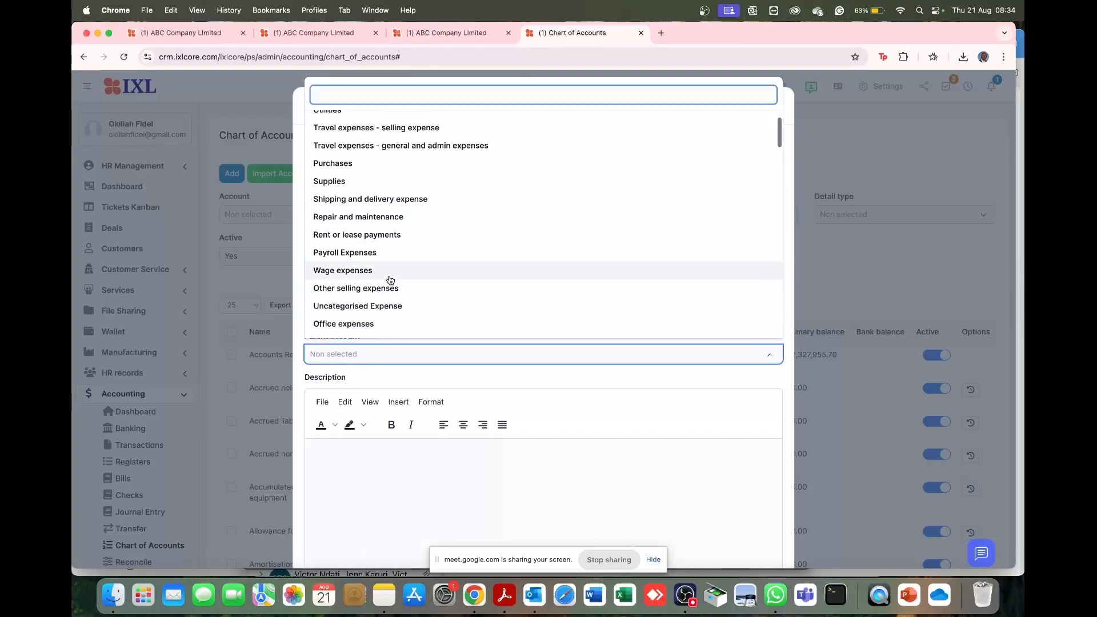
pyautogui.scroll(-3, 390, 280)
pyautogui.scroll(-3, 391, 279)
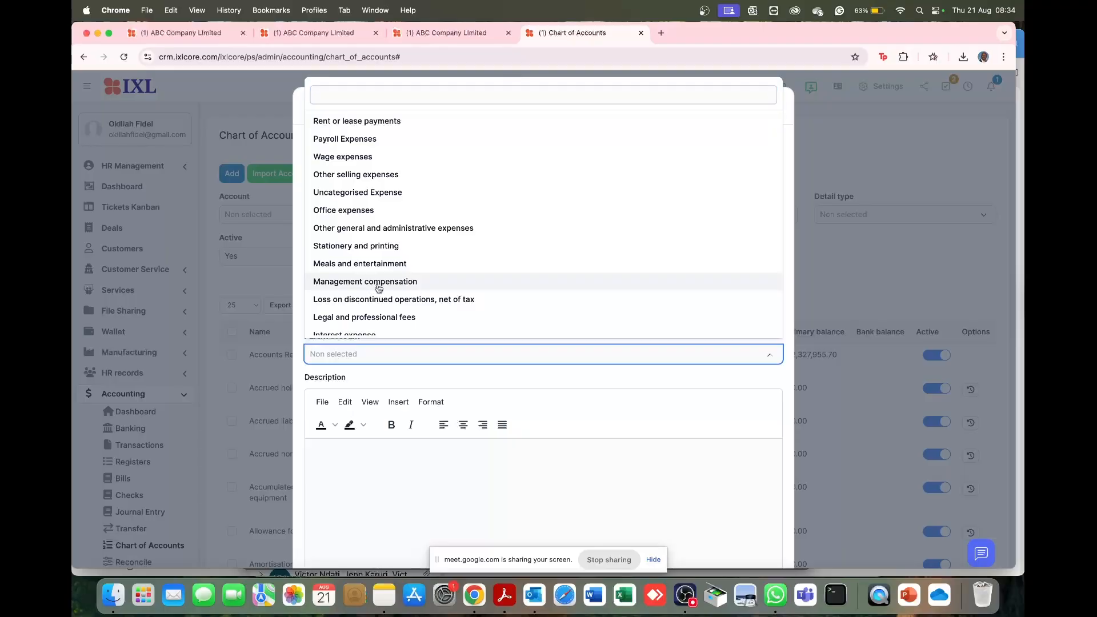
pyautogui.click(379, 287)
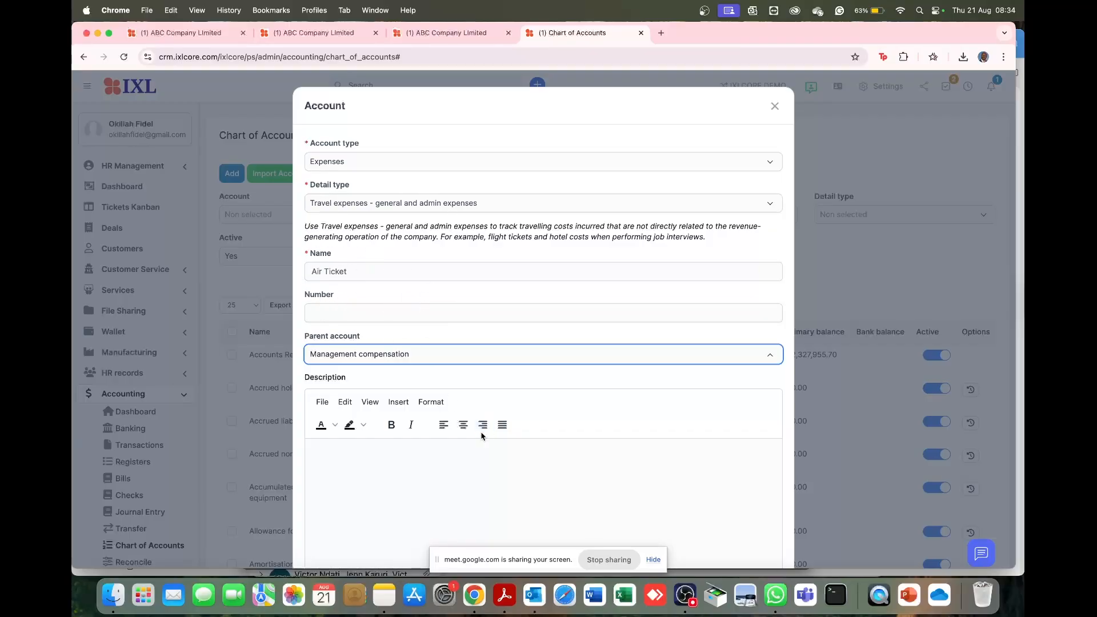
# - Submit the Air Ticket account with its number and description left blank
pyautogui.moveTo(570, 555); pyautogui.dragTo(425, 566)
pyautogui.scroll(-3, 632, 451)
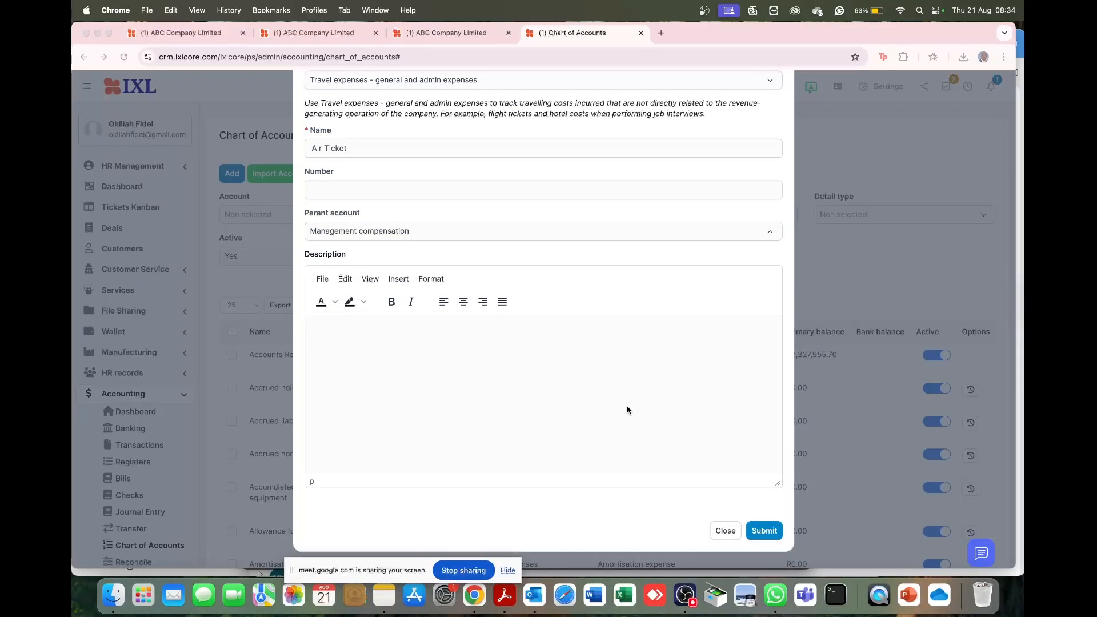
pyautogui.click(773, 531)
pyautogui.click(768, 531)
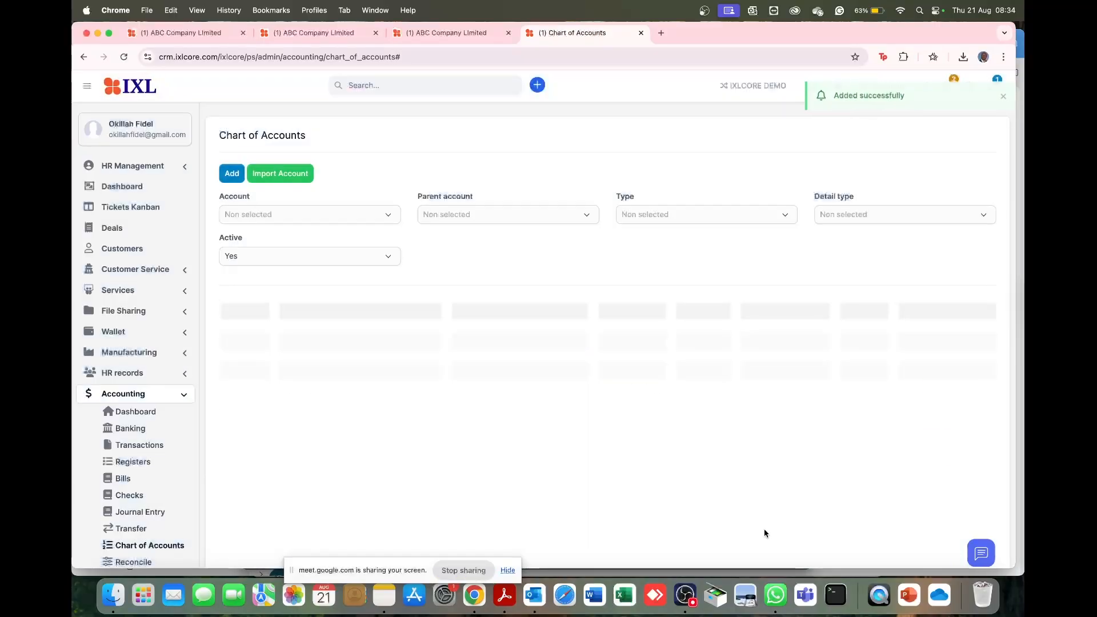
# - Filter the chart of accounts by the parent account Management compensation, searching the options for "ma"
pyautogui.scroll(-3, 385, 408)
pyautogui.scroll(3, 383, 405)
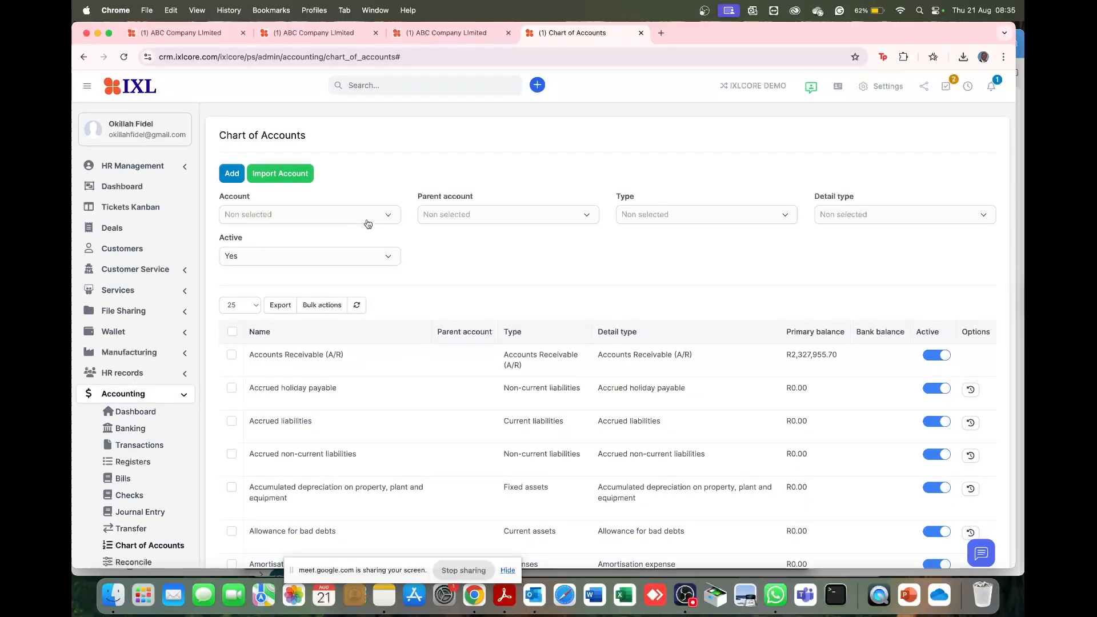
pyautogui.click(457, 222)
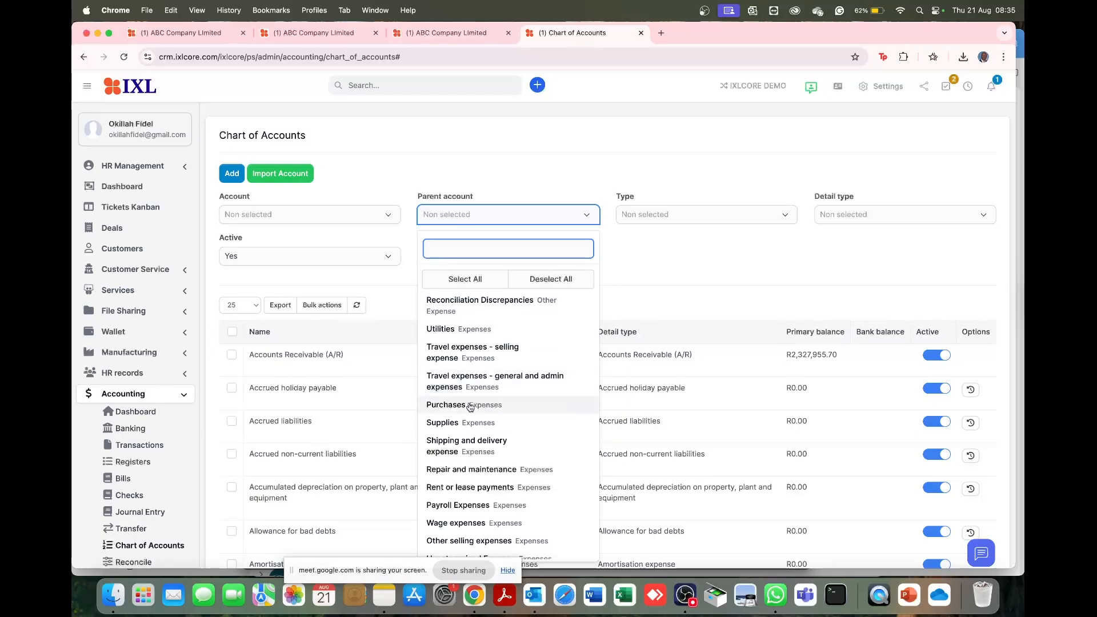
pyautogui.scroll(-3, 481, 397)
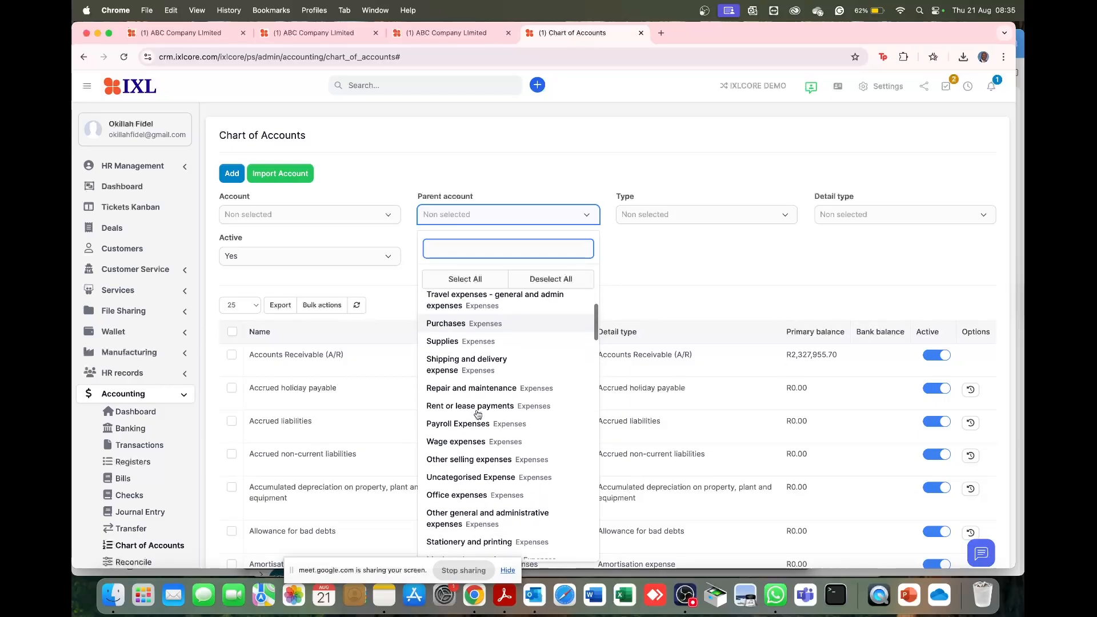
pyautogui.scroll(-2, 478, 414)
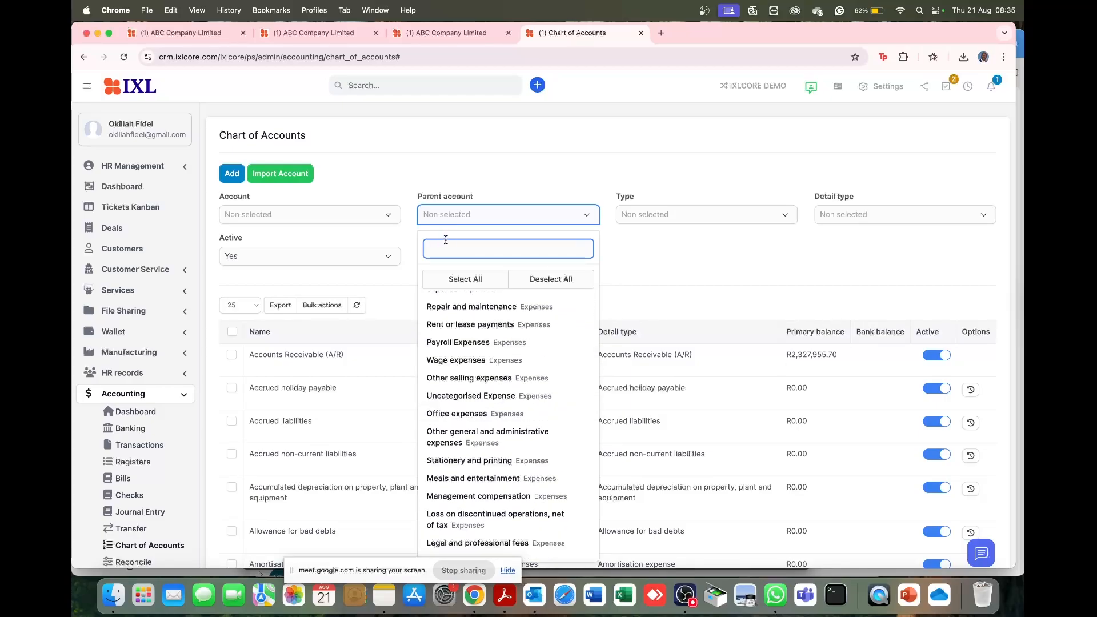
pyautogui.write('ma')
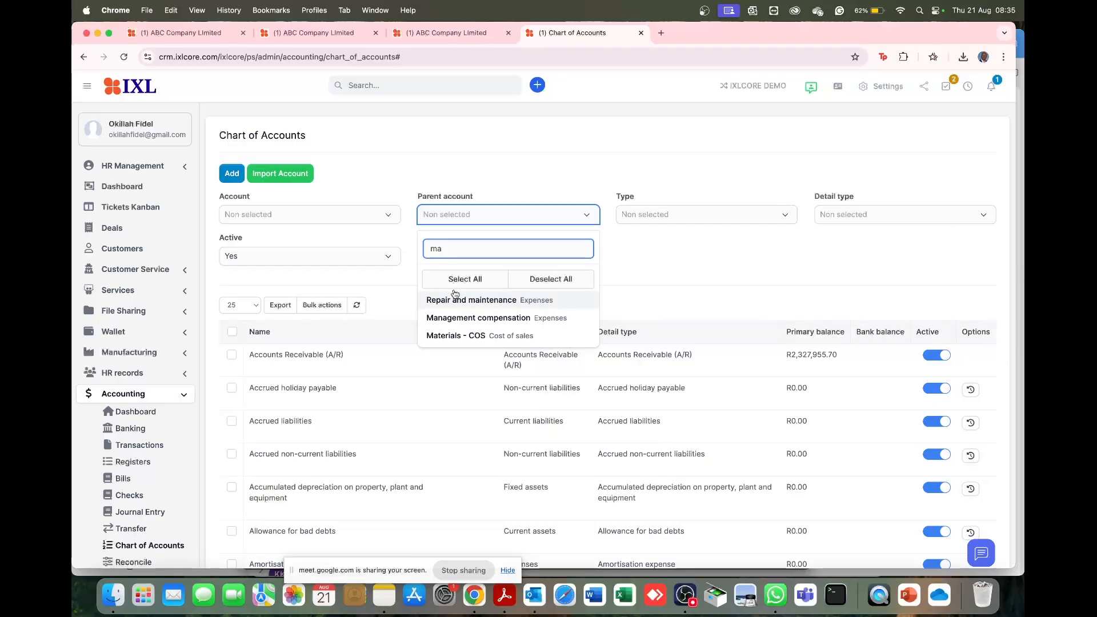
pyautogui.click(505, 318)
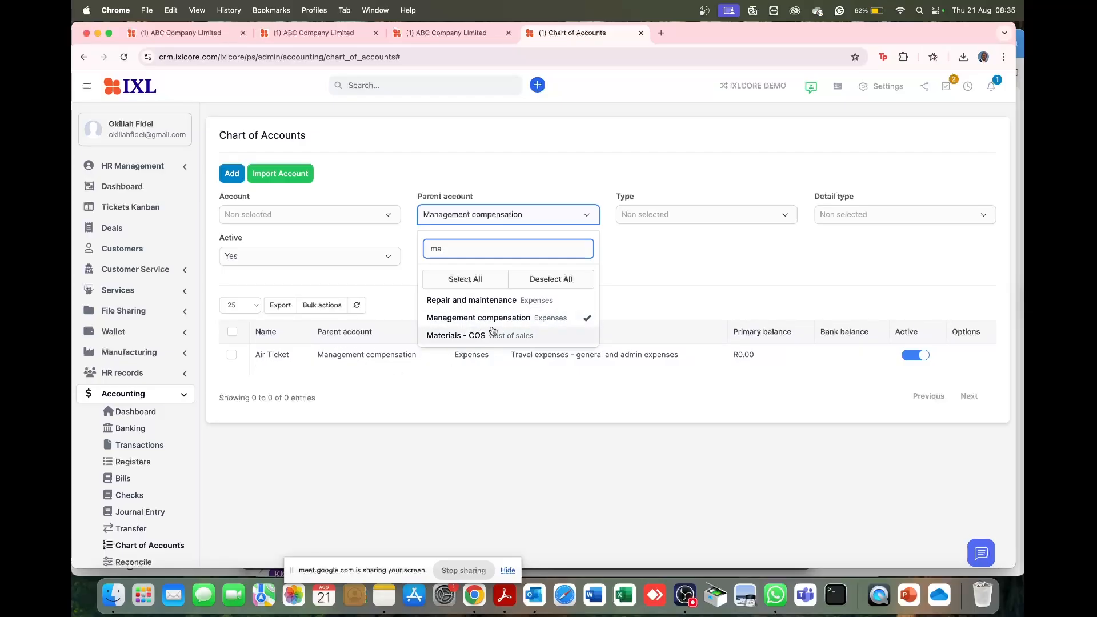
# - Open the account import page from the chart of accounts and download the sample import file
pyautogui.click(656, 258)
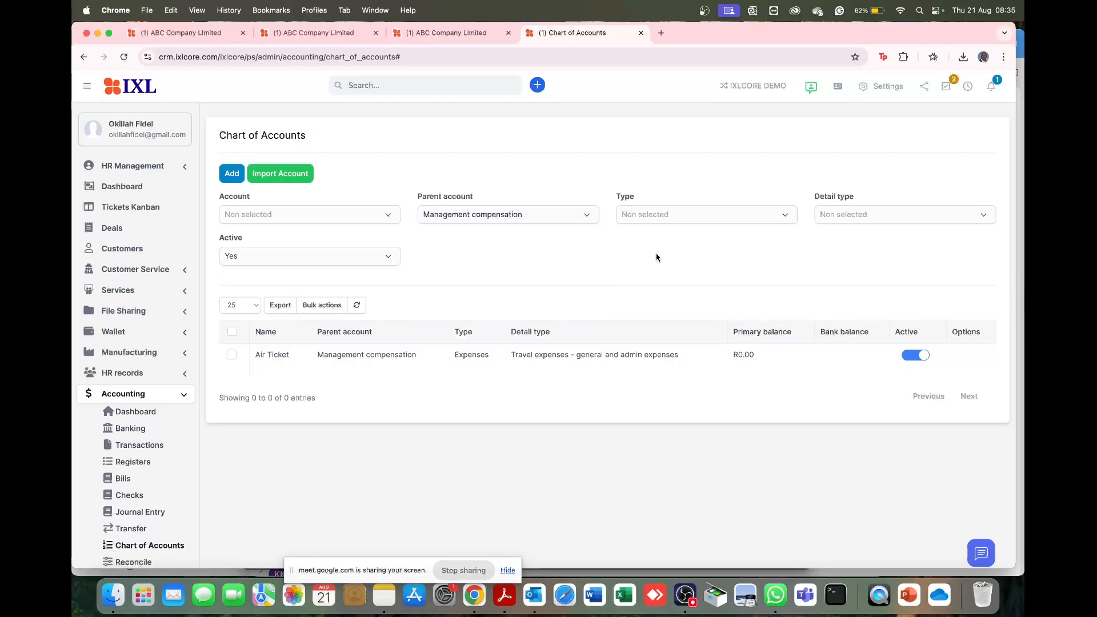
pyautogui.click(295, 175)
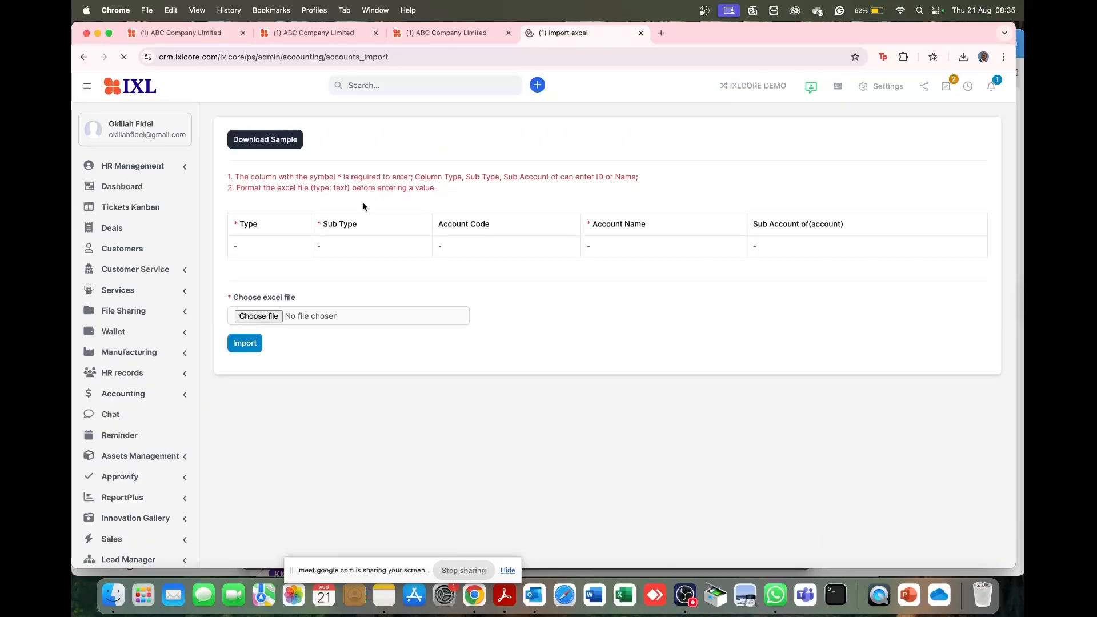
pyautogui.click(255, 143)
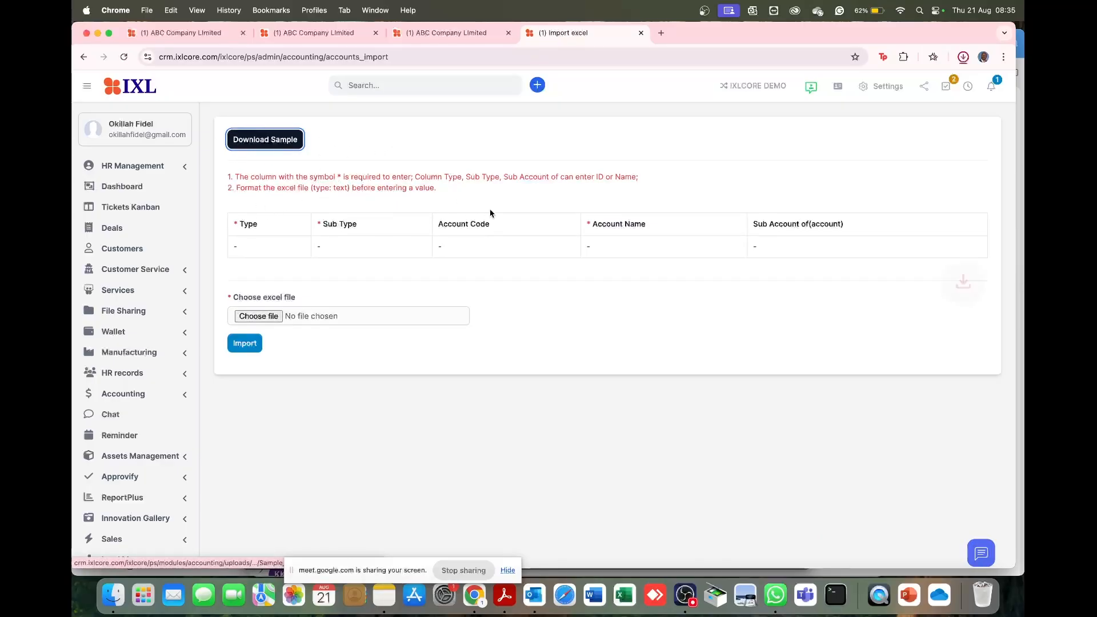
# - Open the downloaded Sample_import_account_file_en.xlsx in Excel and enlarge its window to show the columns through Sub Account of(account)
pyautogui.click(874, 86)
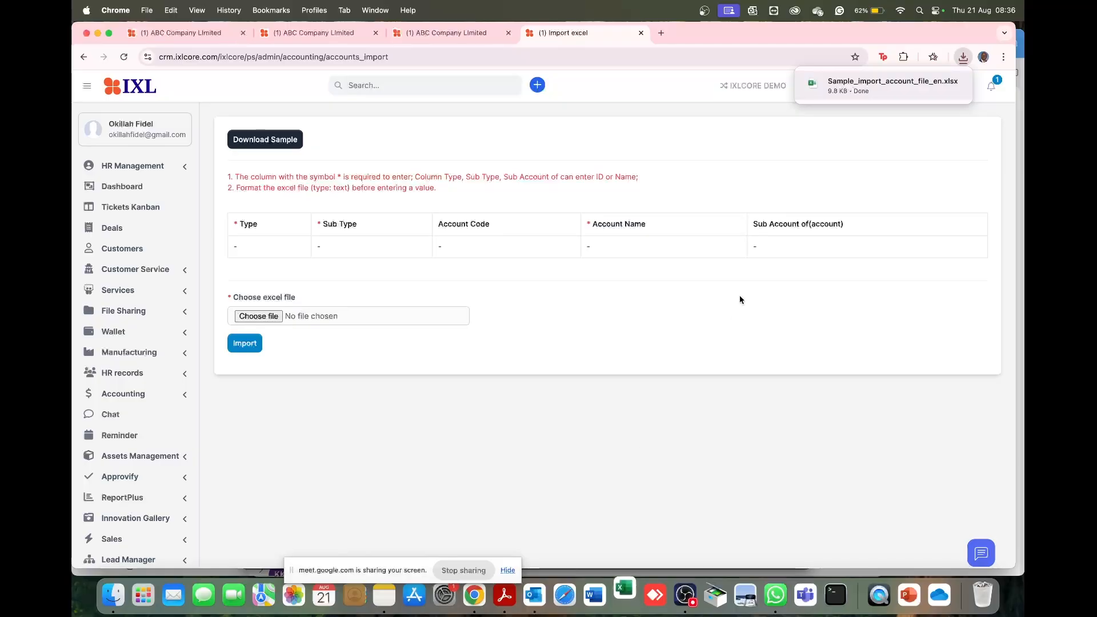
pyautogui.click(863, 87)
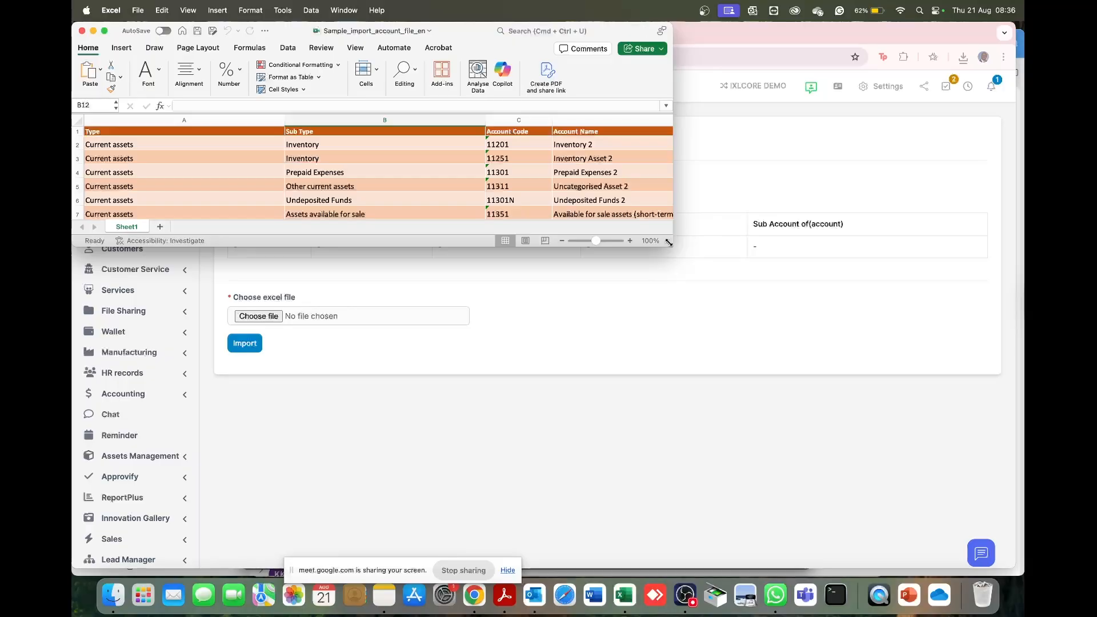
pyautogui.moveTo(671, 239); pyautogui.dragTo(823, 348)
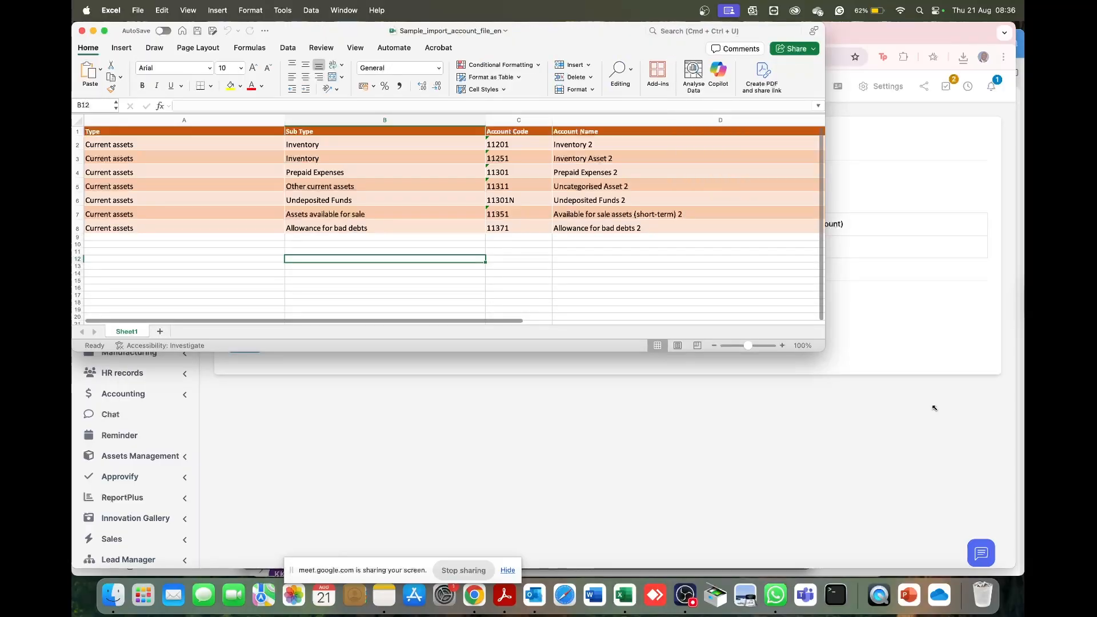
pyautogui.moveTo(934, 408); pyautogui.dragTo(991, 440)
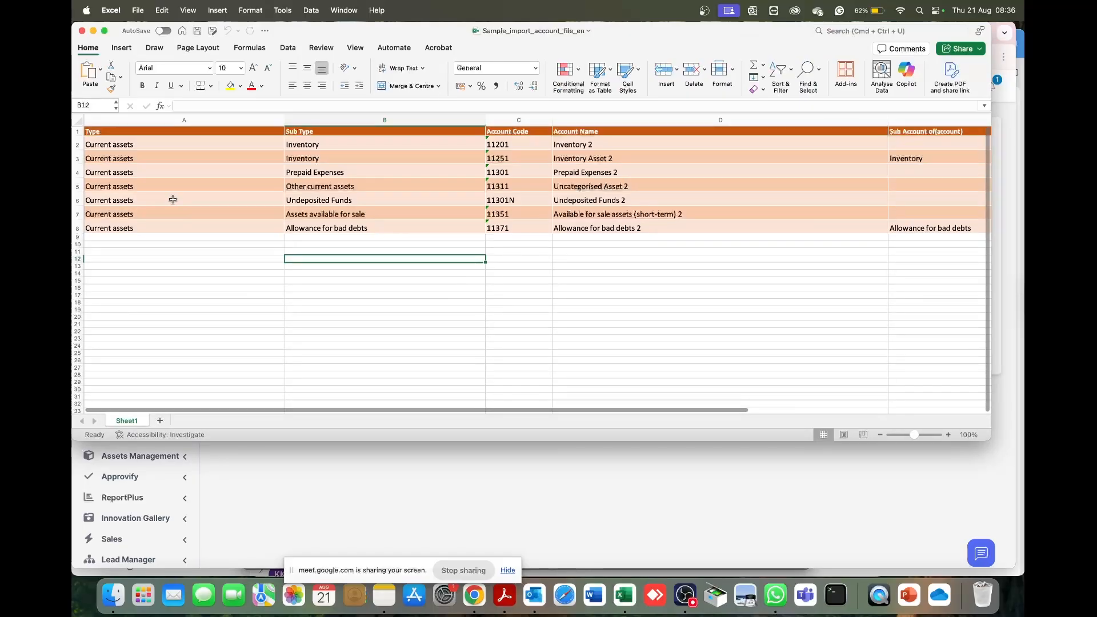
# - Examine the sample sheet's Type, Sub Type, Account Code, Account Name and Sub Account of(account) columns and their example entries
pyautogui.click(328, 165)
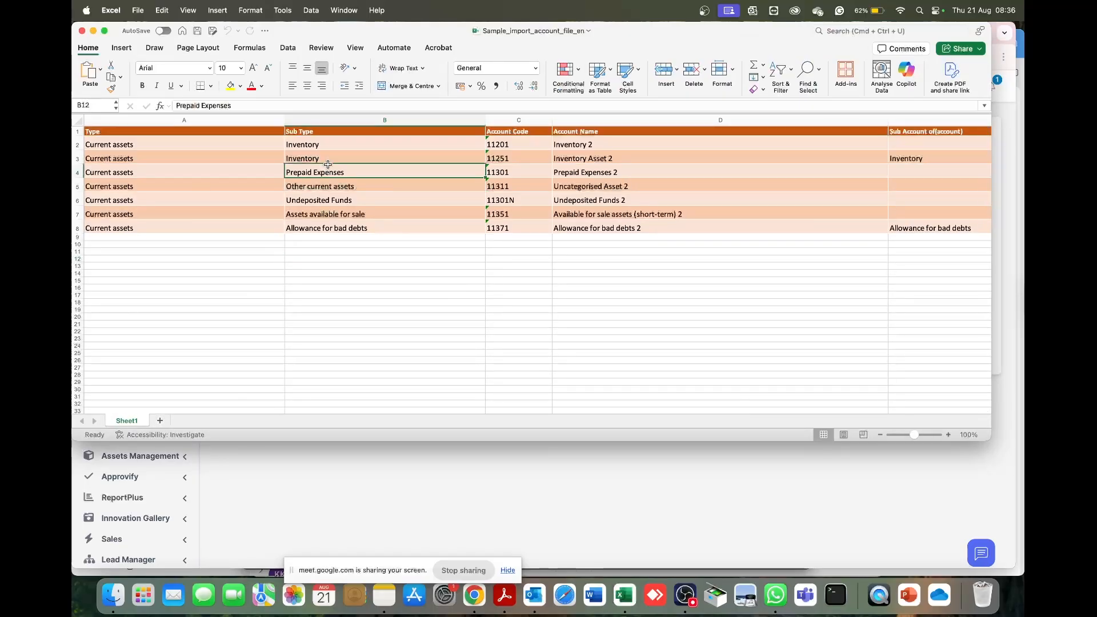
pyautogui.hscroll(2, 328, 165)
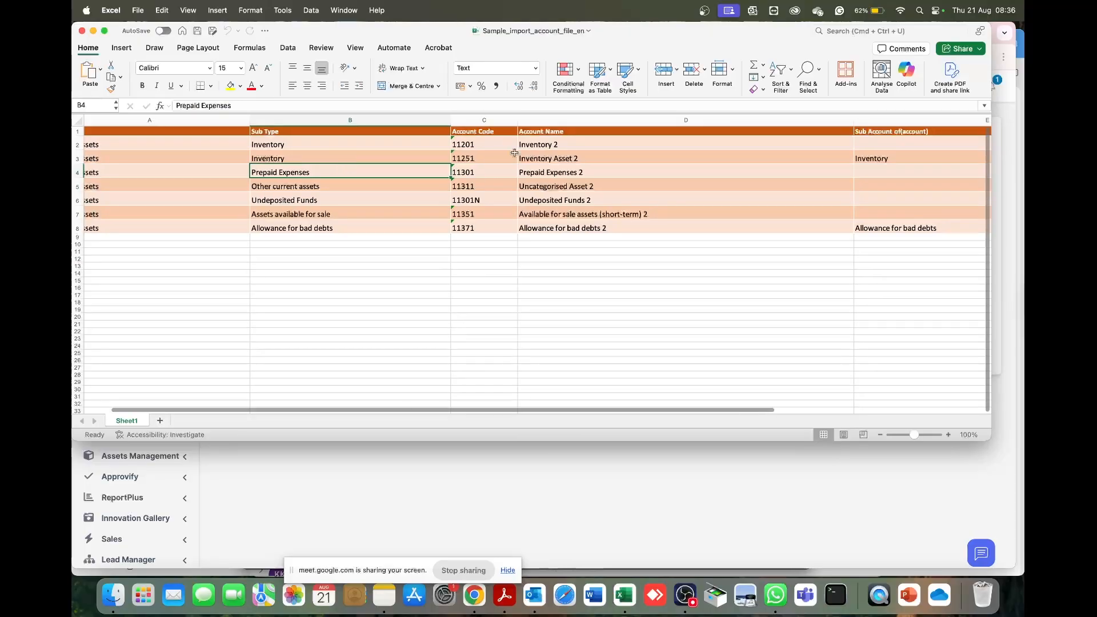
pyautogui.click(525, 146)
pyautogui.hscroll(4, 628, 199)
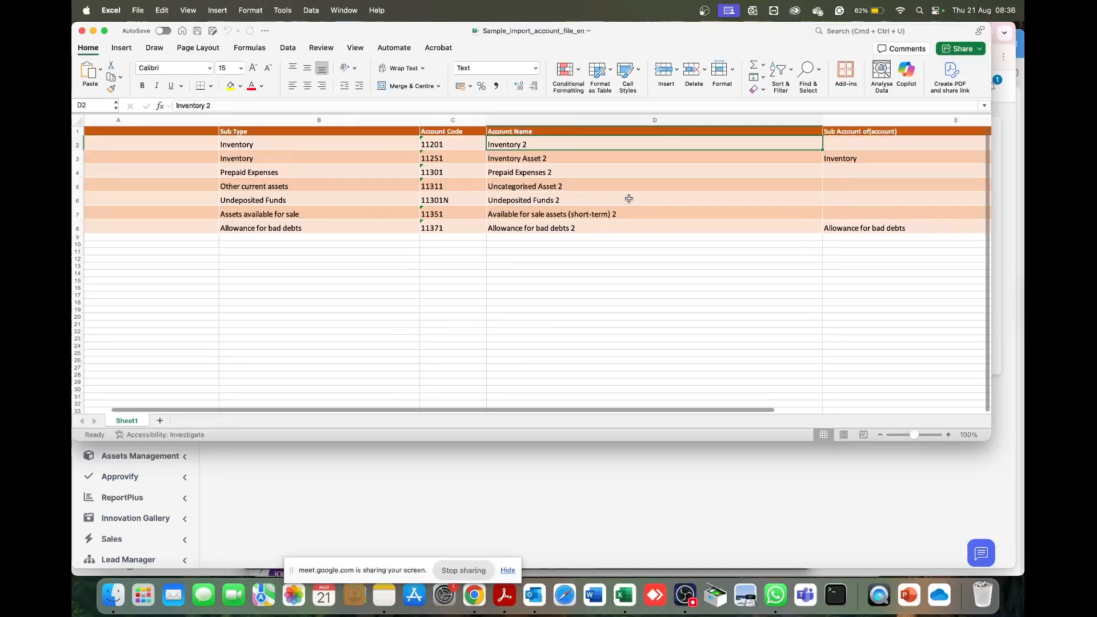
pyautogui.hscroll(4, 763, 191)
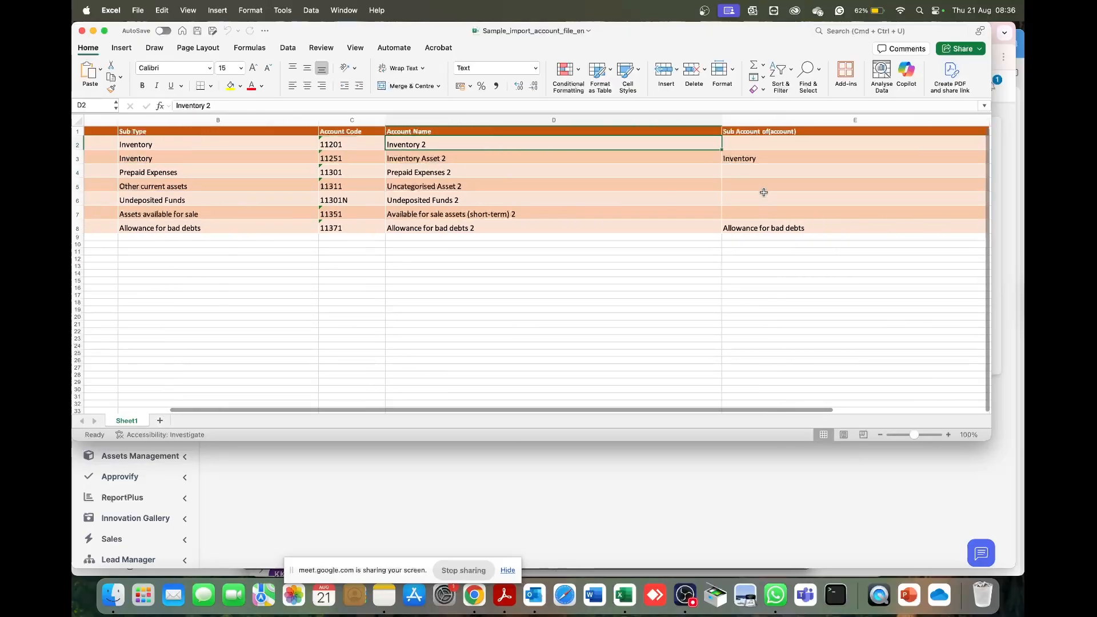
pyautogui.click(730, 161)
pyautogui.click(734, 184)
pyautogui.click(732, 228)
pyautogui.hscroll(-1, 553, 288)
pyautogui.hscroll(-8, 553, 287)
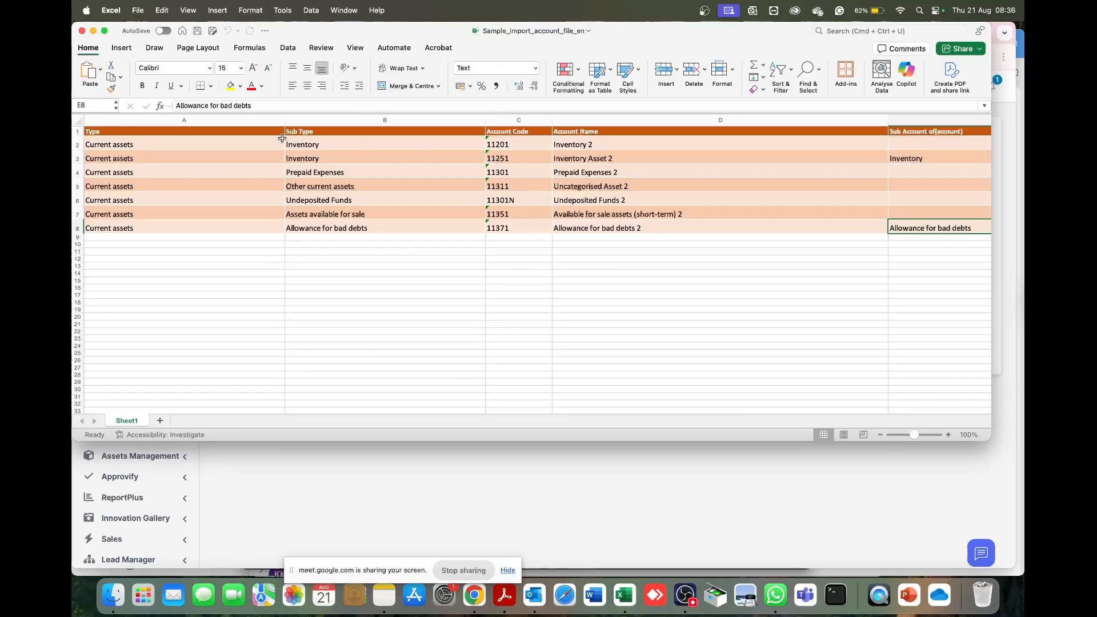
# - Close the sample workbook and return to the accounting module's Chart of Accounts page in the browser
pyautogui.click(82, 30)
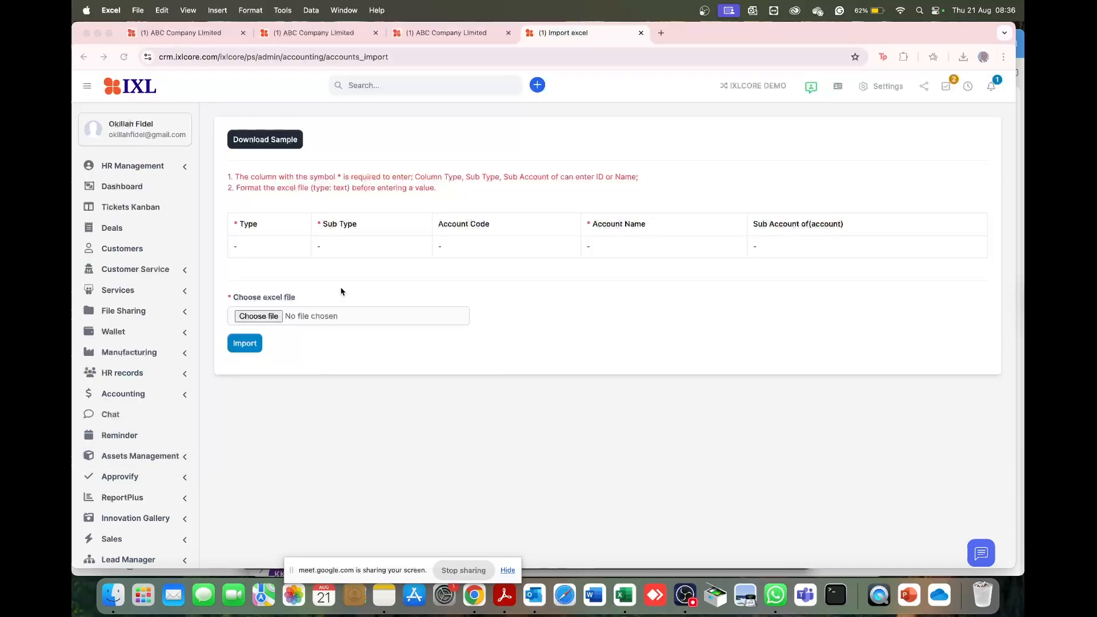
pyautogui.click(147, 394)
pyautogui.scroll(-3, 147, 503)
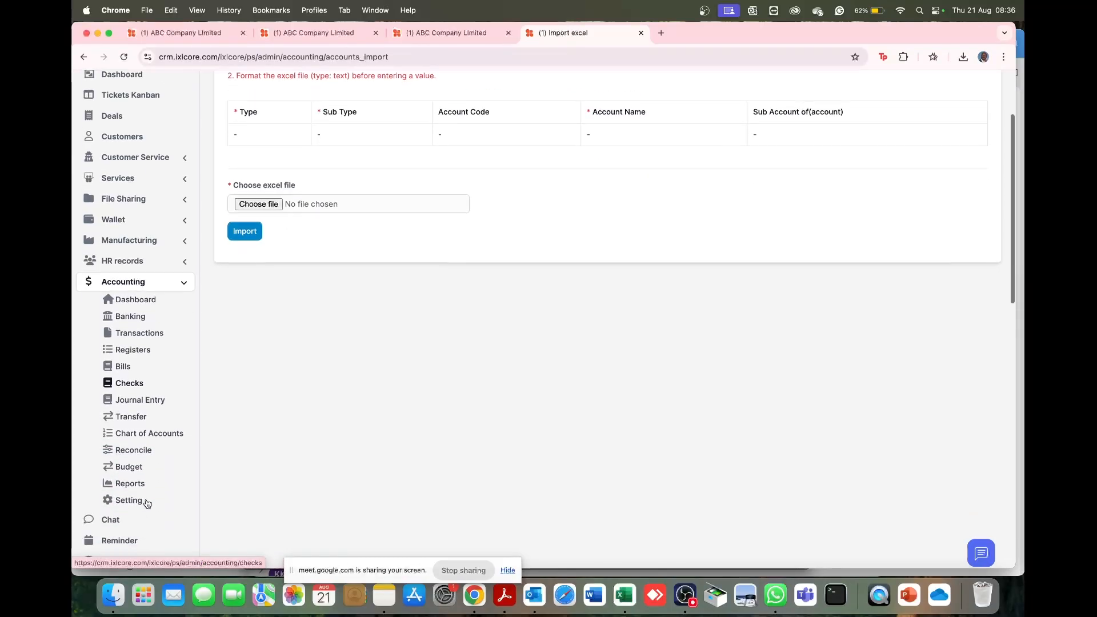
pyautogui.click(144, 423)
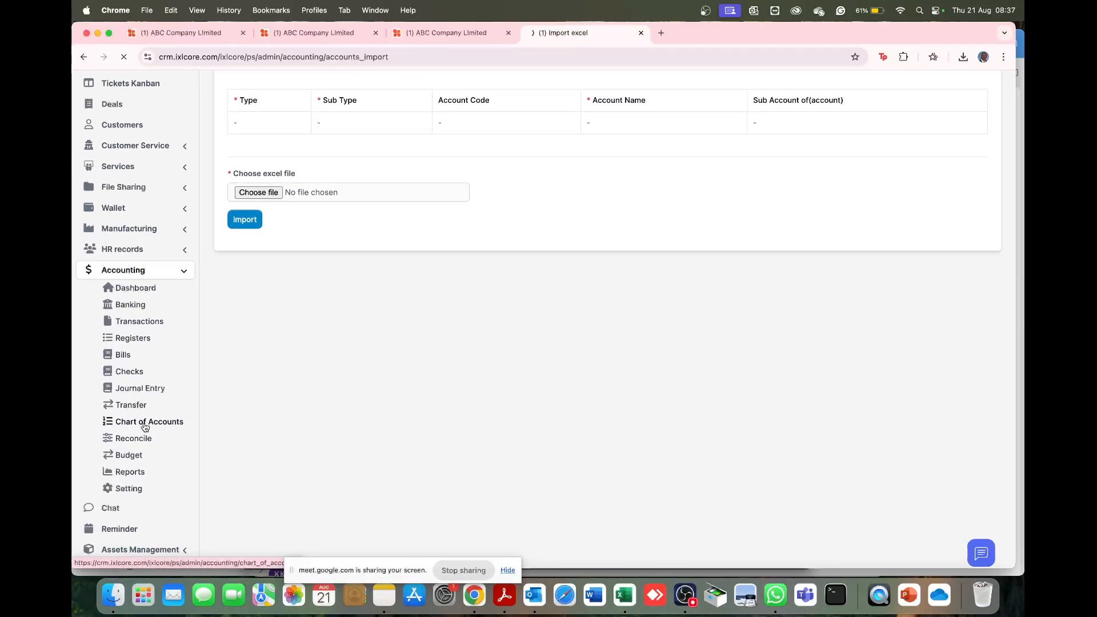